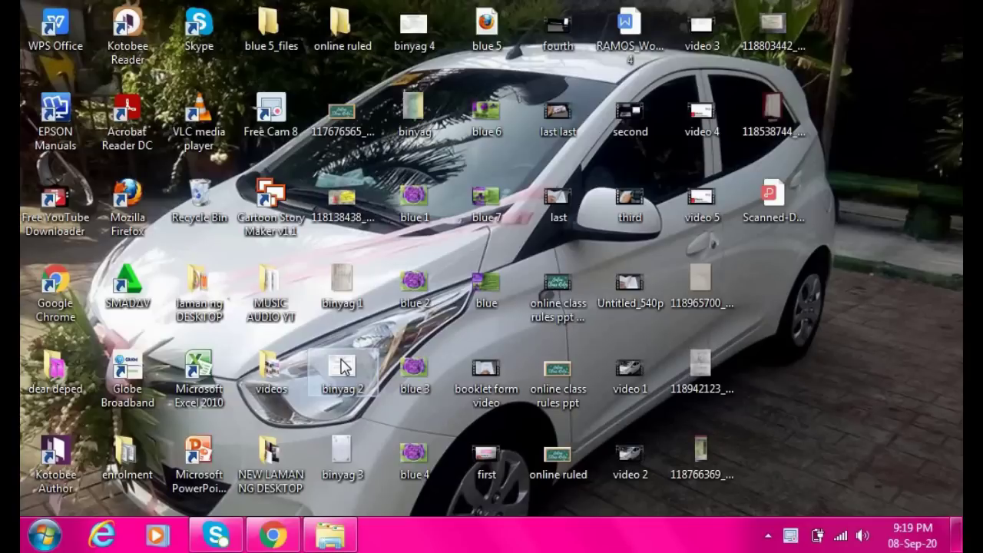
Step: Open the binyag 2 document from the desktop to view the sample signature layout
double_click(343, 366)
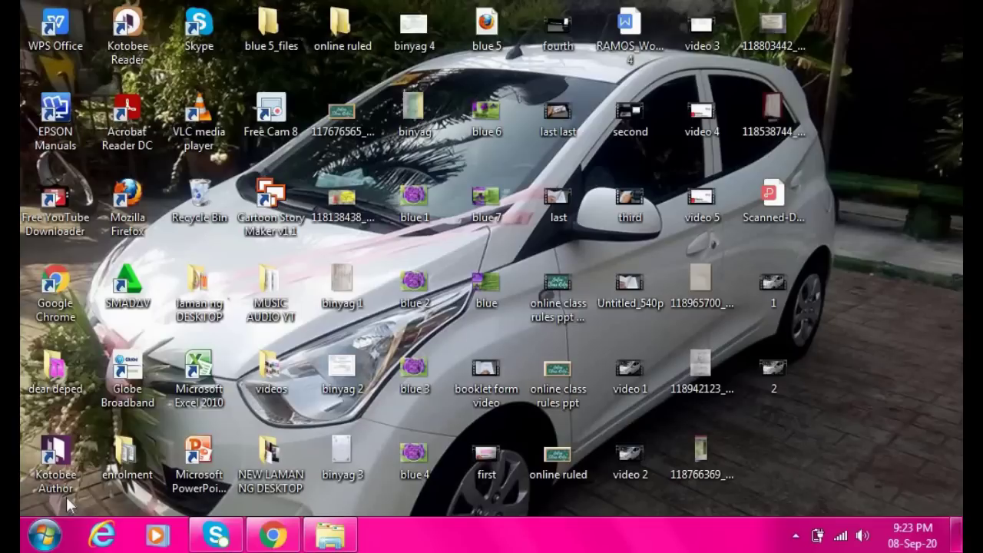
Step: Launch Microsoft Word 2010 from the Start menu and maximize the blank Document1 window
click(35, 546)
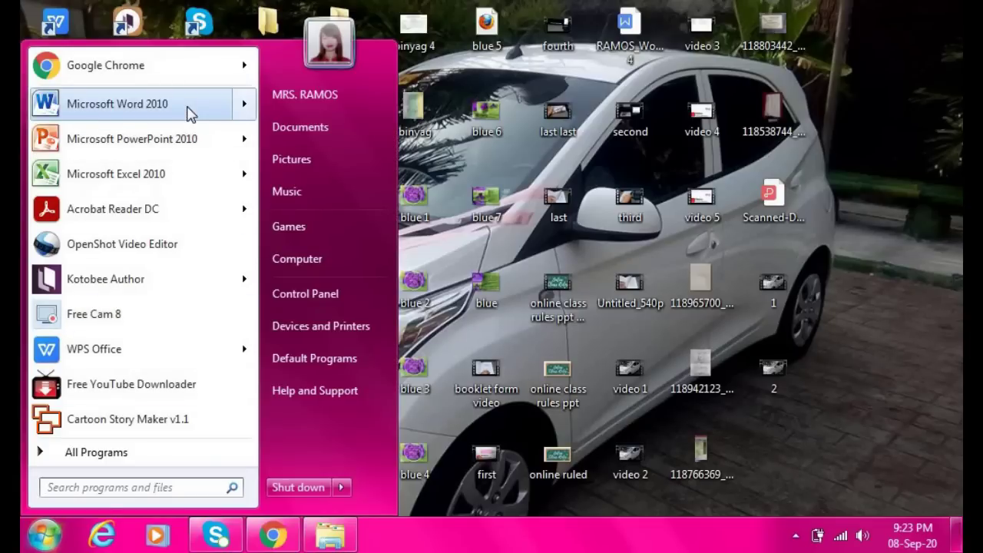
click(190, 112)
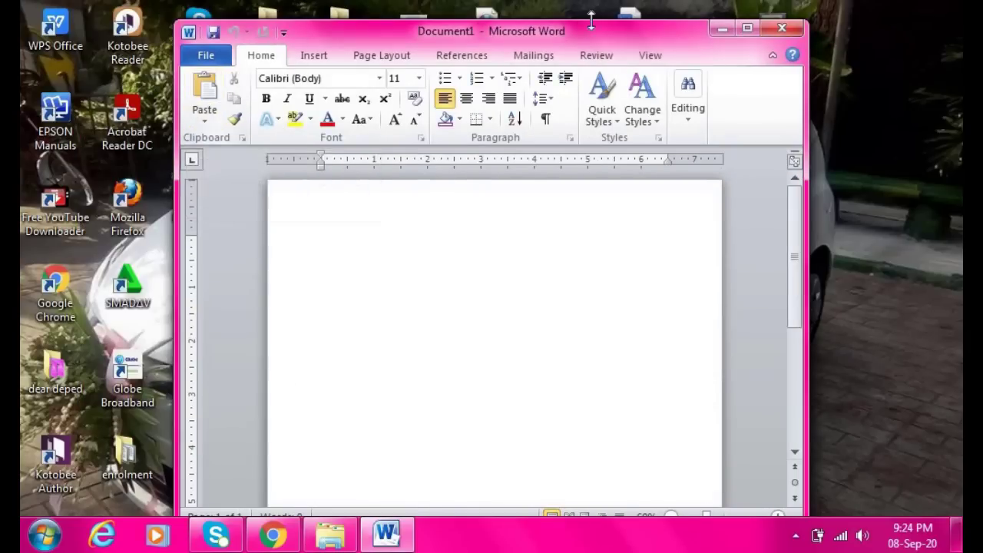
click(747, 29)
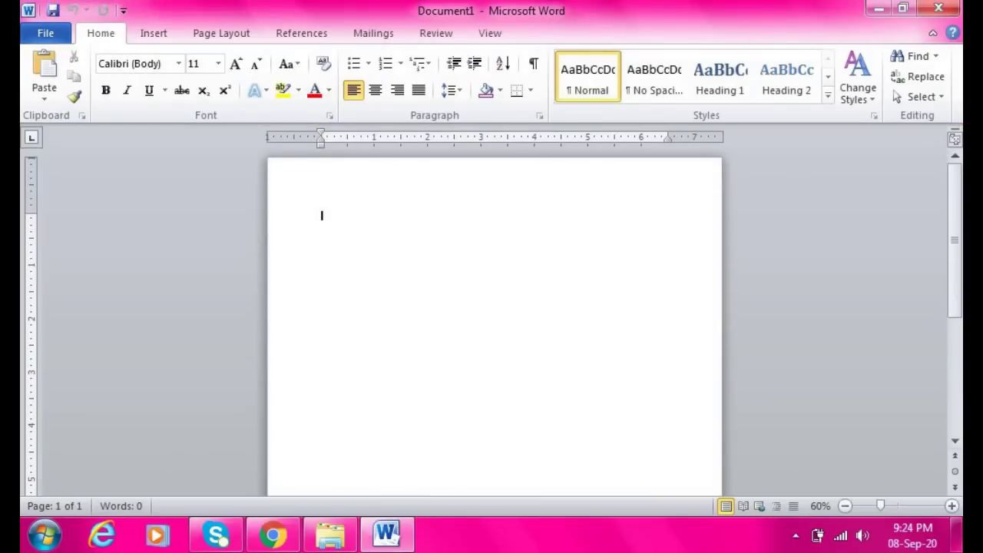
Step: Type the teacher's name in capitals a few lines down the zoomed-in page
key(Return)
key(Return)
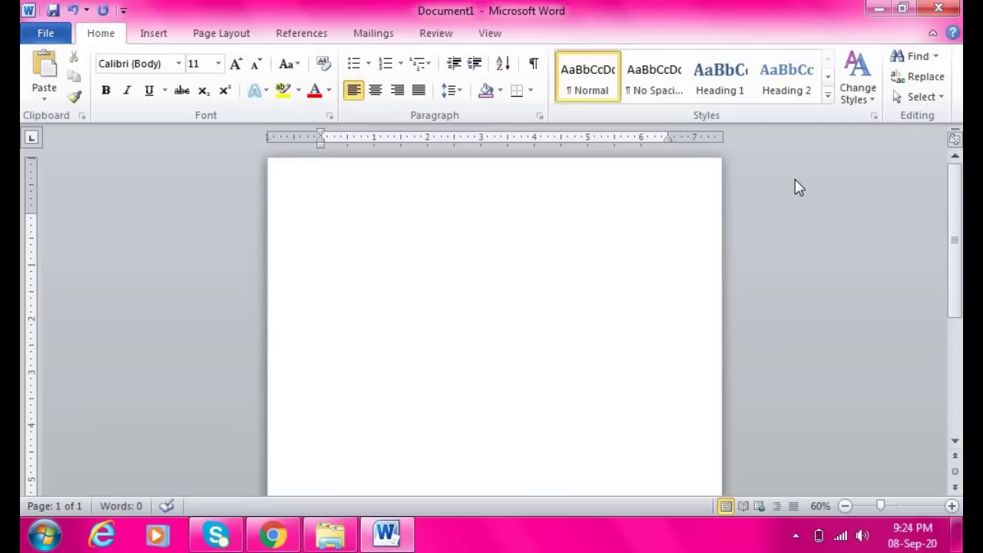
text(TEA)
text(C)
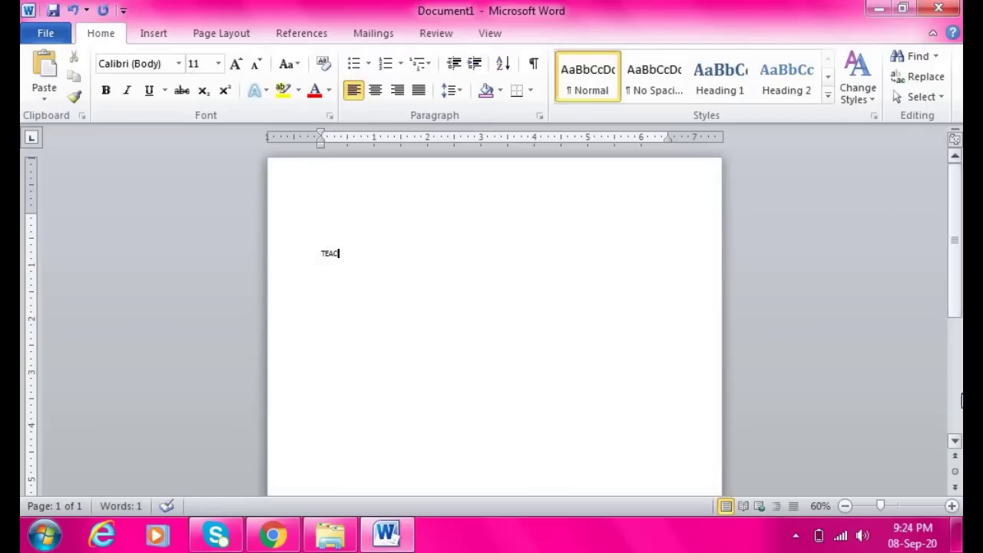
click(952, 507)
click(952, 506)
click(952, 507)
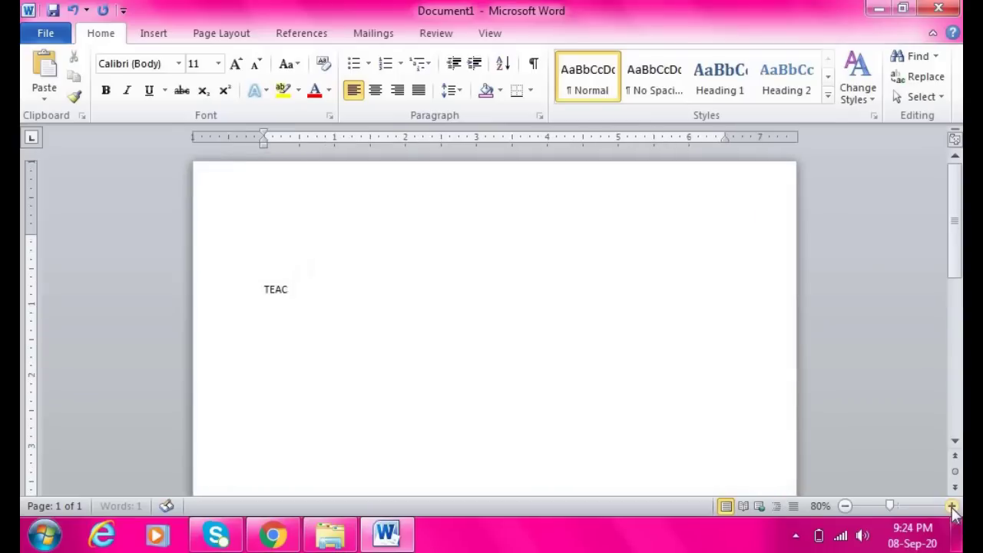
click(951, 506)
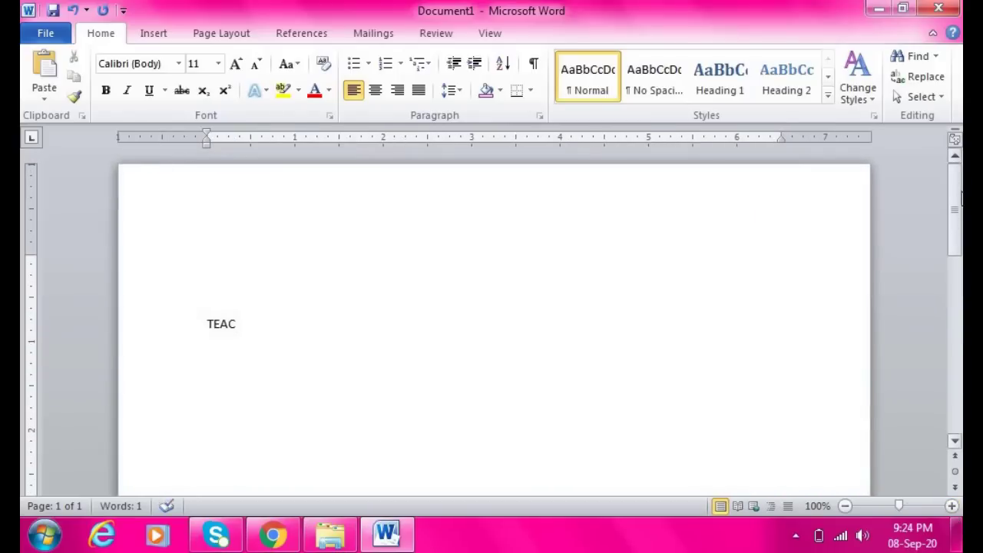
drag(958, 202, 960, 218)
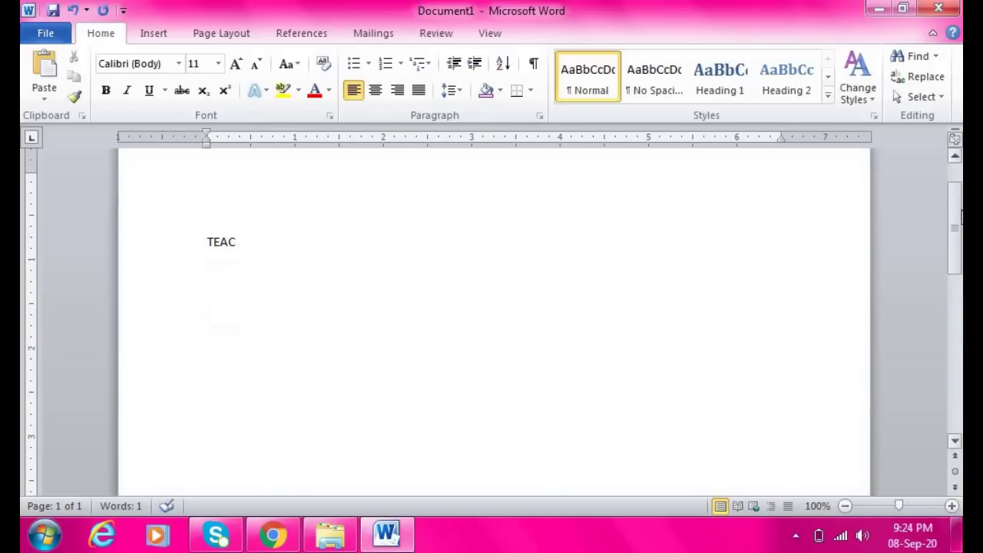
click(952, 506)
click(952, 506)
drag(959, 209, 959, 221)
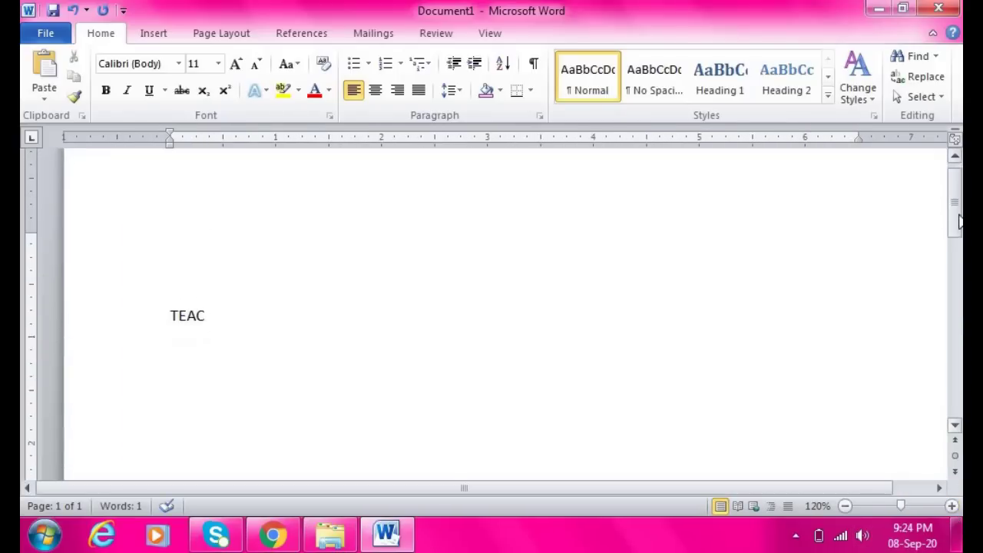
text(HER)
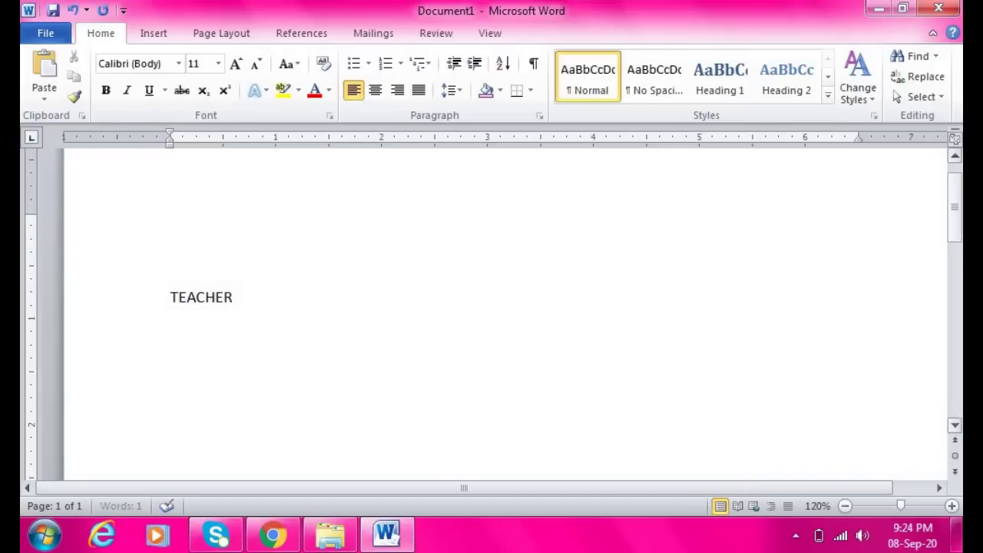
text( KRISYT)
key(BackSpace)
key(BackSpace)
text(TINNA)
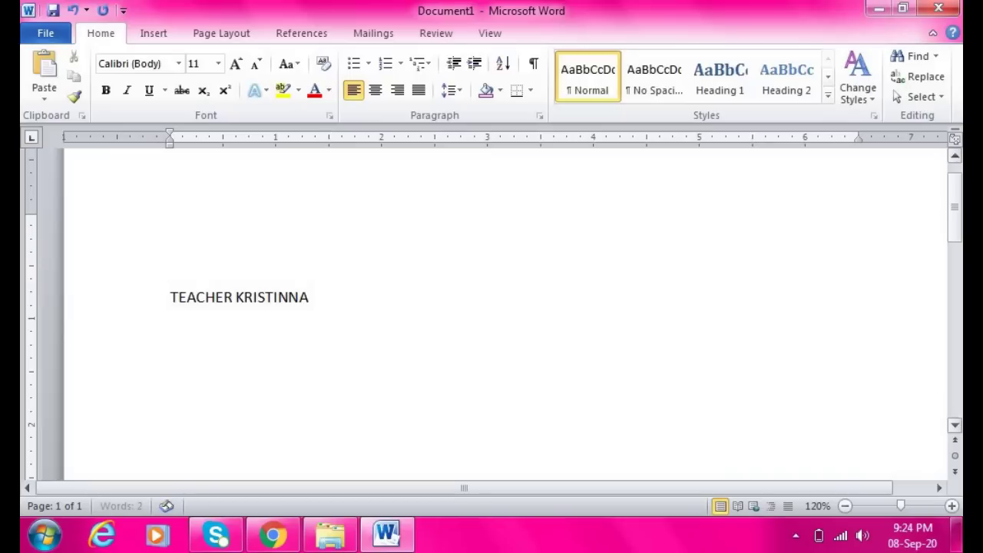
Step: Add 'Teacher III' on the line below the name and select both lines
key(Return)
key(Tab)
text(tEA)
key(BackSpace)
key(BackSpace)
key(BackSpace)
key(BackSpace)
key(BackSpace)
key(Return)
text(Teacher)
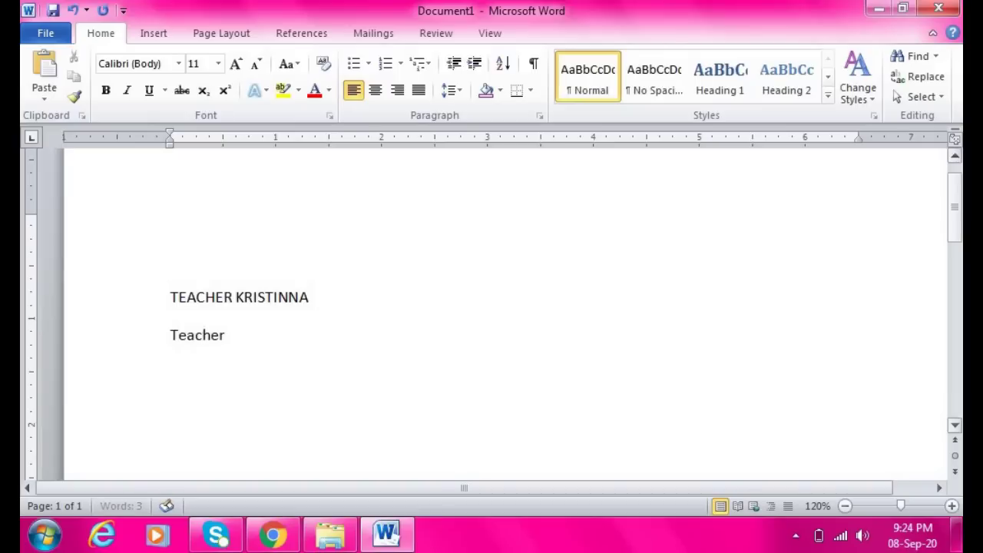
text( III)
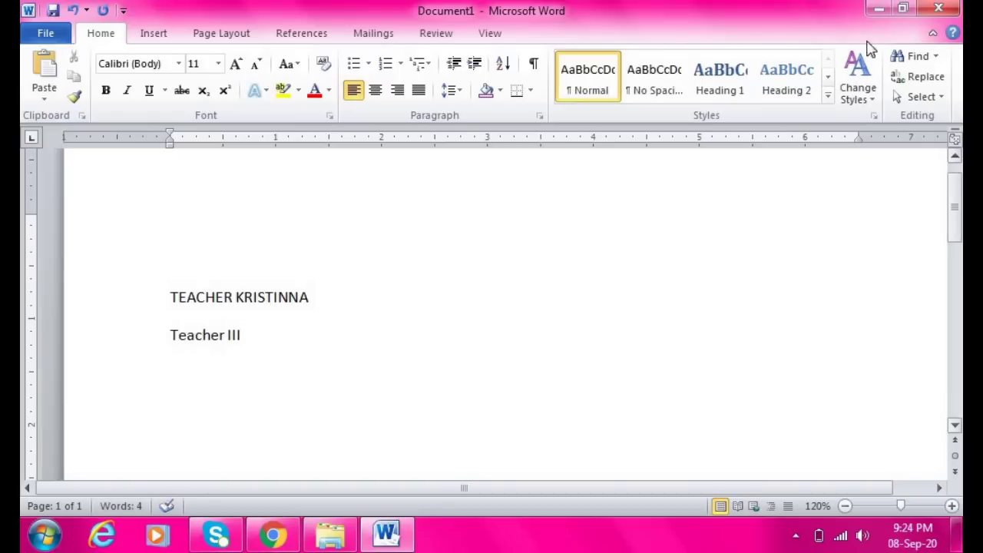
key(ctrl+a)
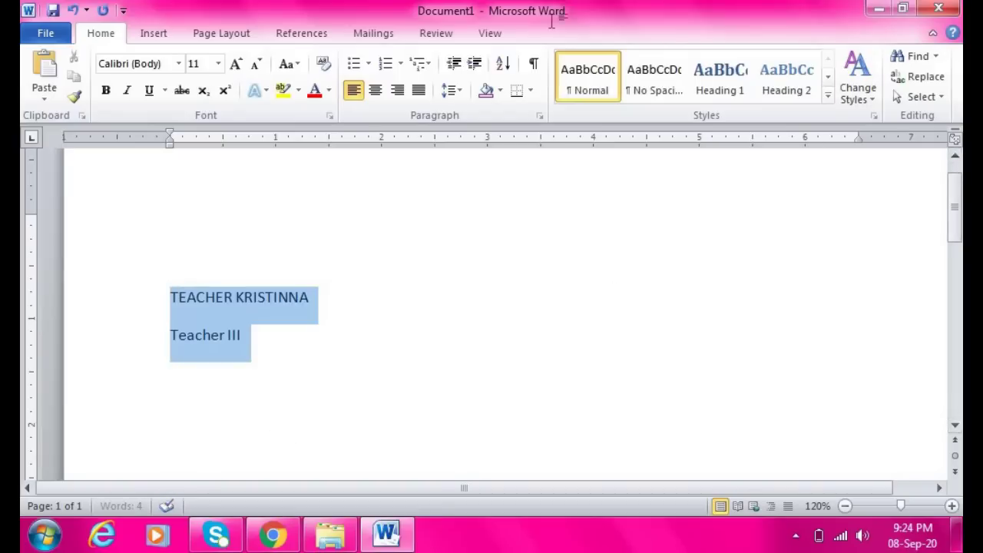
Step: Give both lines Single line spacing with 0 pt spacing after
click(540, 118)
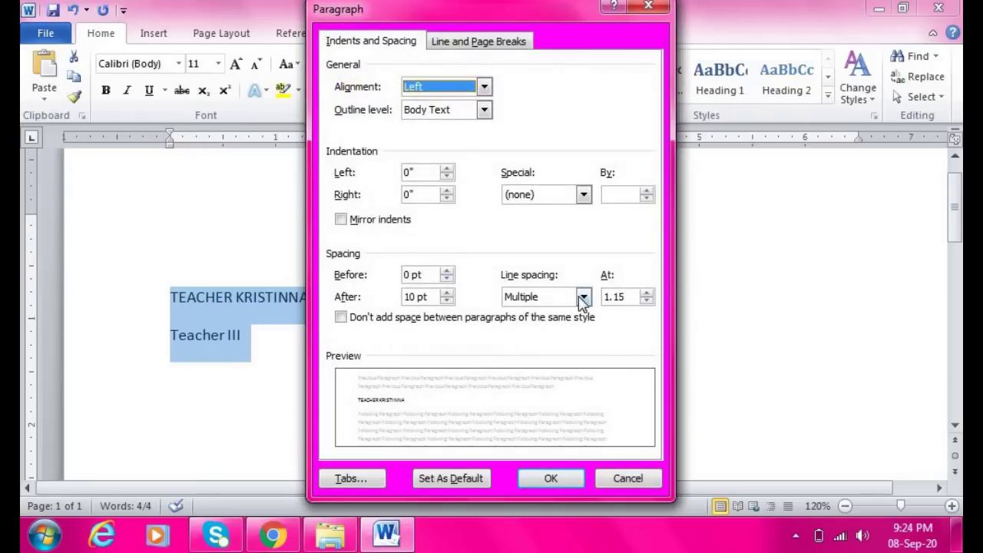
click(584, 297)
click(561, 315)
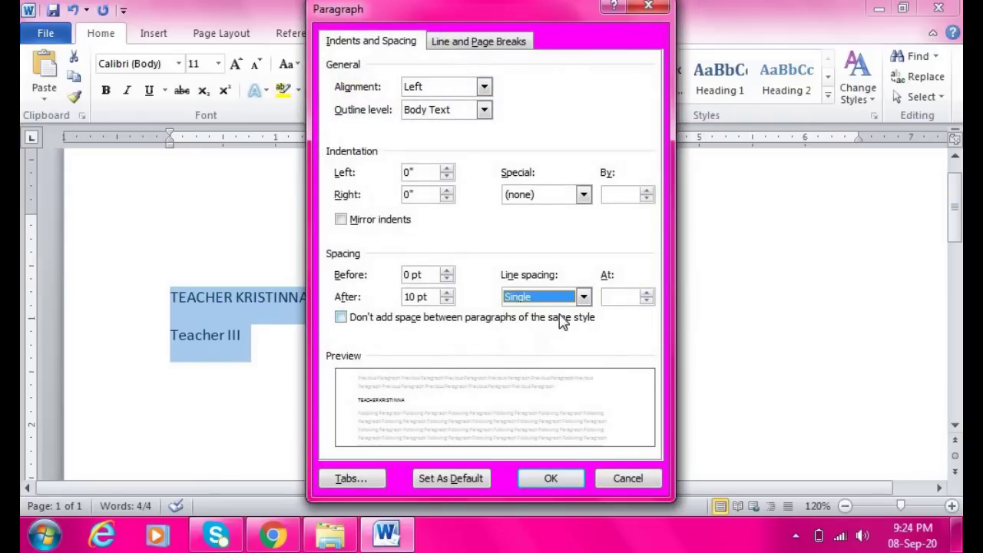
click(447, 301)
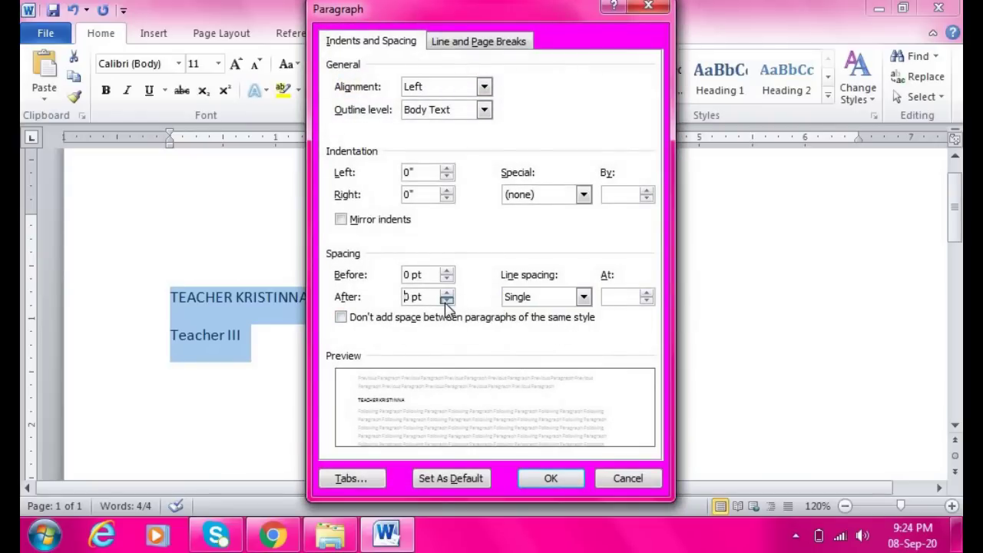
click(446, 301)
click(537, 476)
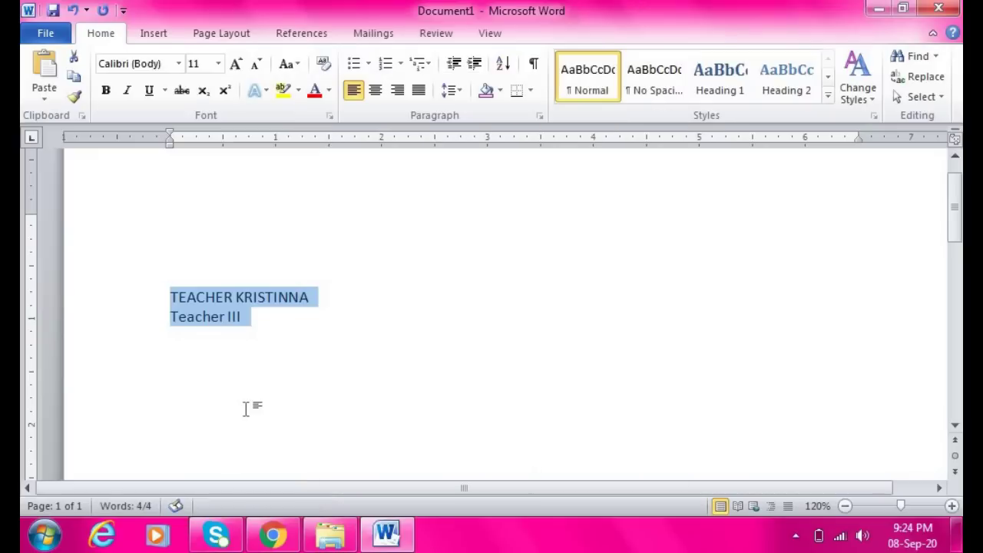
Step: Make the teacher's name line bold, keeping 'Teacher III' beneath it
click(171, 316)
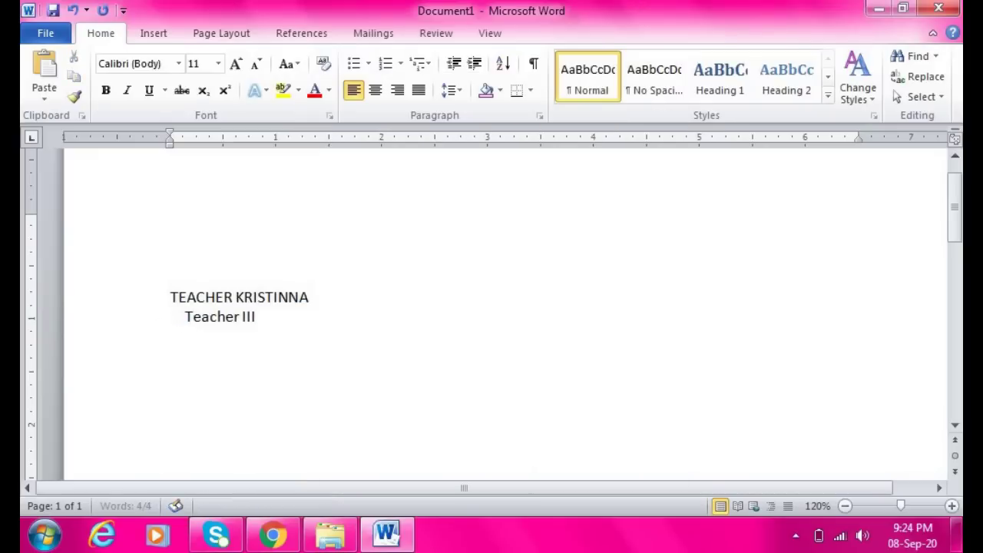
click(172, 298)
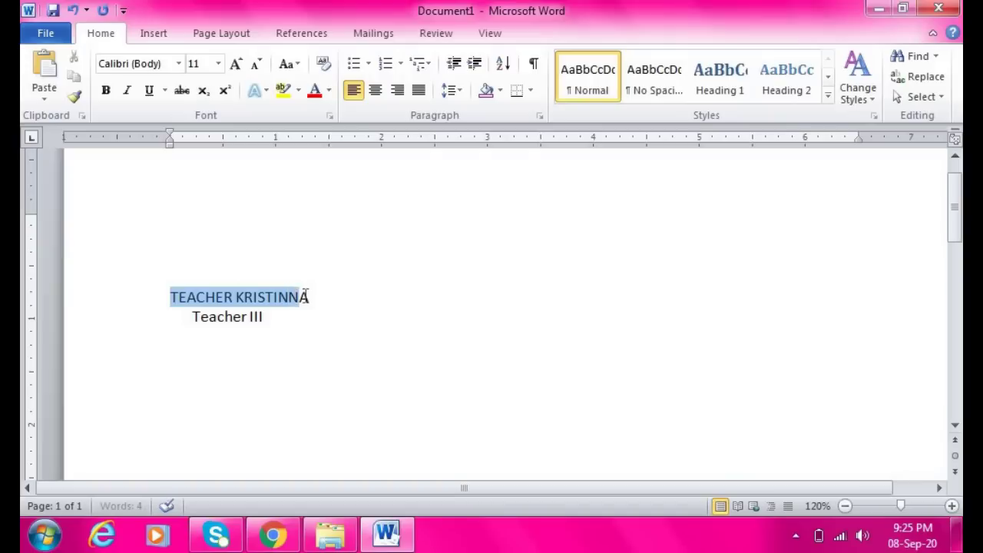
drag(287, 296, 309, 299)
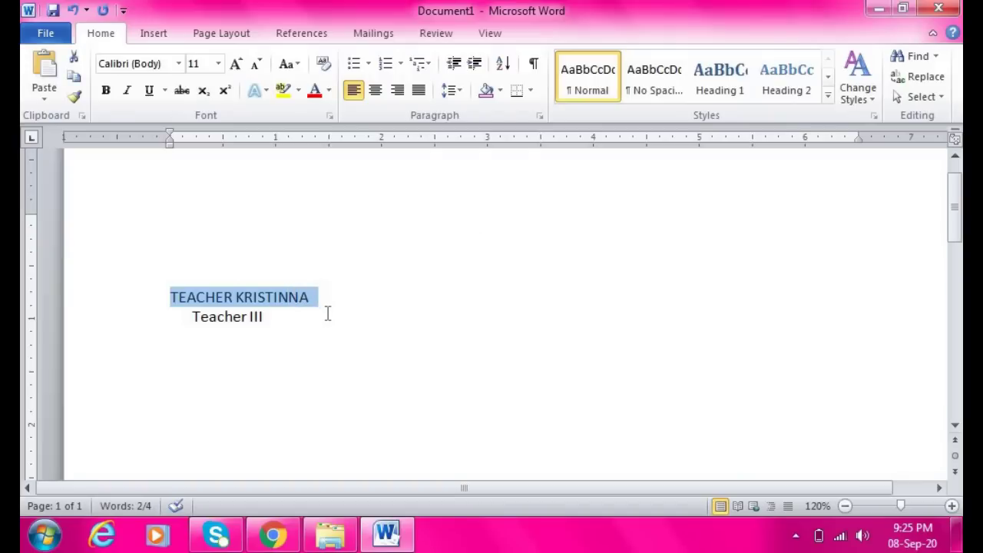
key(ctrl+b)
click(288, 322)
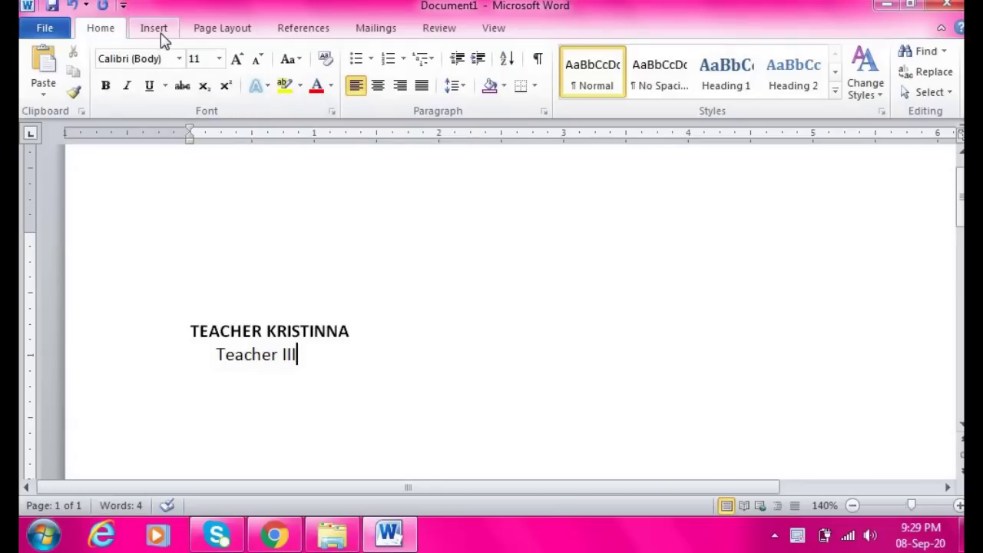
Step: Browse to the Desktop folder in the Insert Picture dialog and select the signature photo
click(161, 33)
click(183, 70)
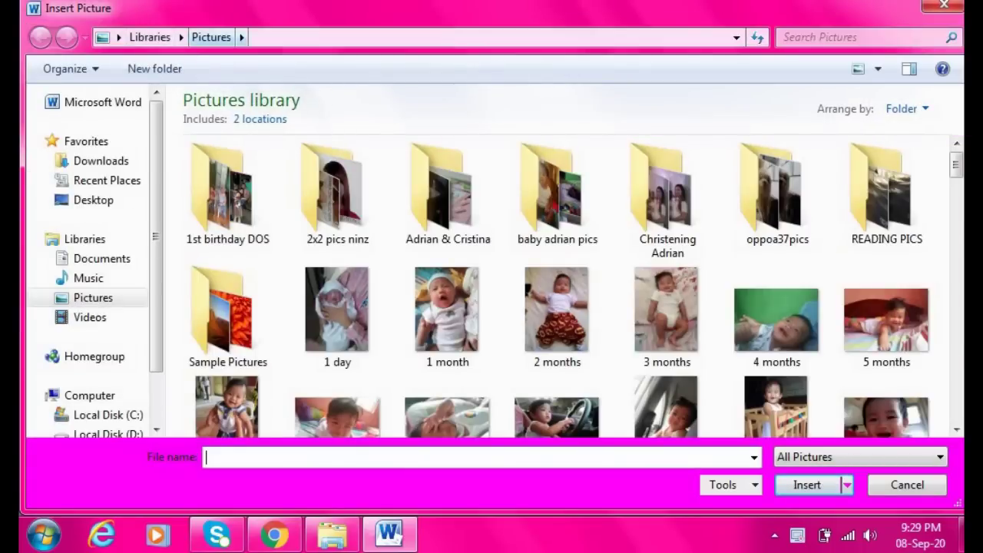
click(736, 38)
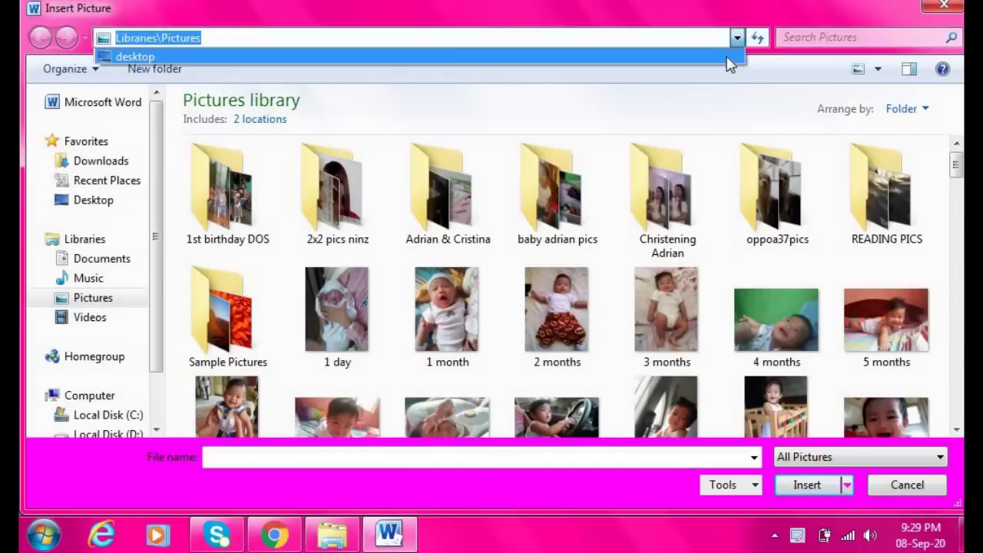
click(727, 60)
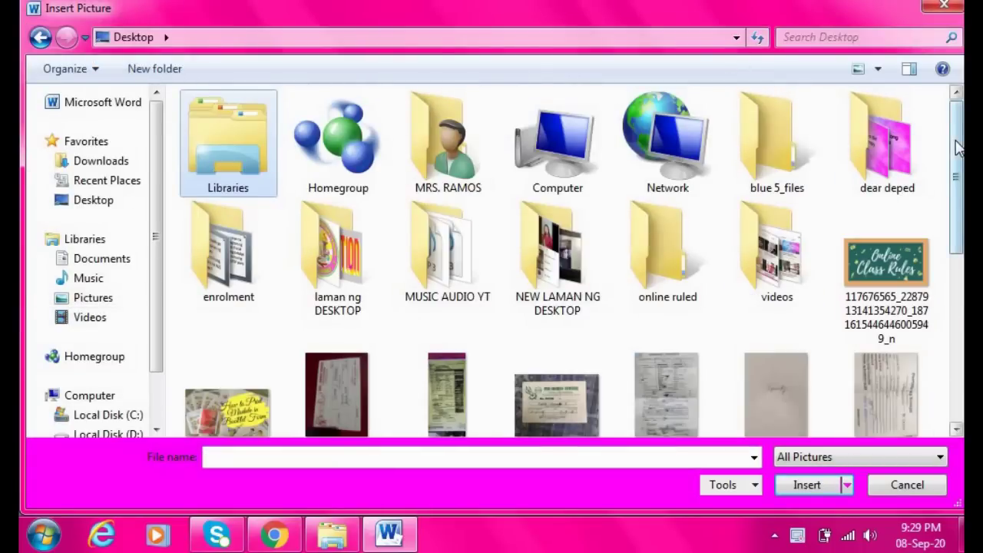
scroll(796, 319, down, 2)
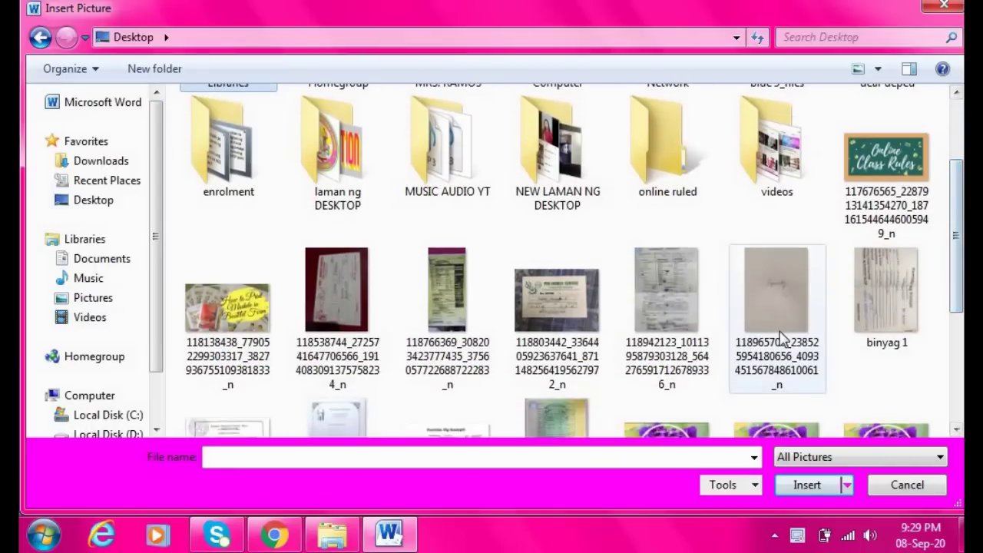
click(797, 320)
Step: Insert the signature photo, shrink it to 7.29" by 5.47", and move it beside 'Teacher III'
click(804, 484)
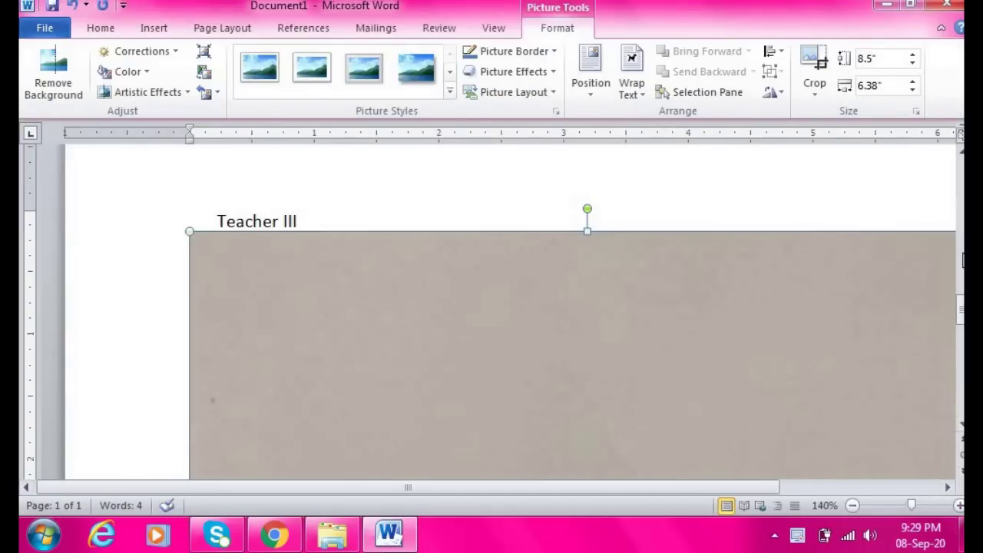
mouse_move(961, 309)
mouse_down()
mouse_move(962, 372)
mouse_move(952, 380)
mouse_up()
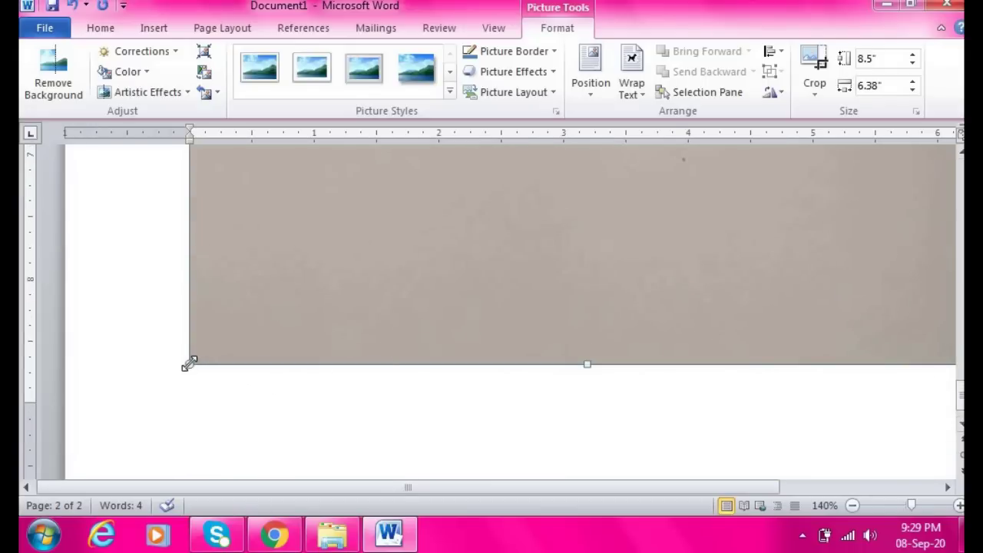
drag(251, 298, 466, 213)
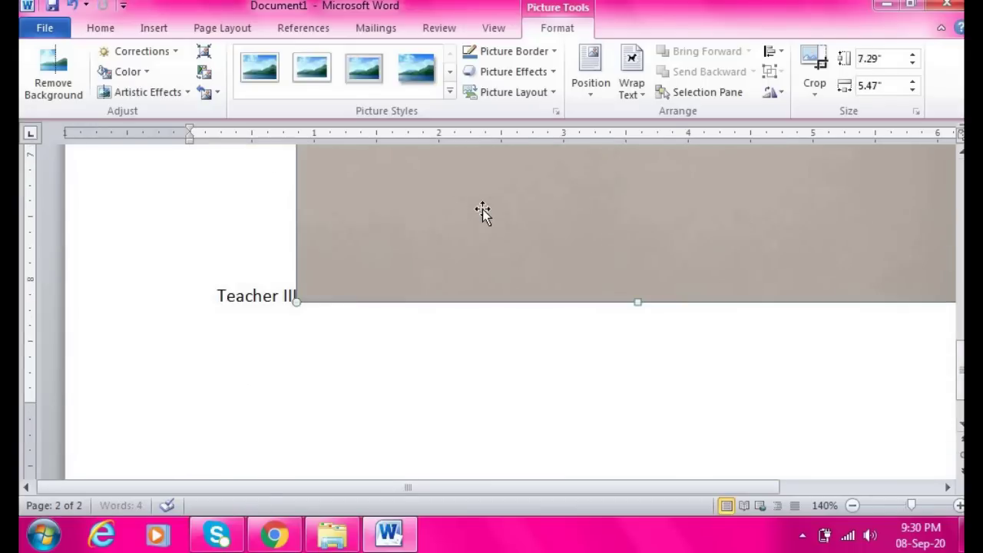
Step: Enter 2" in the picture's Size fields, making the signature photo 2.67" by 2"
scroll(537, 307, up, 2)
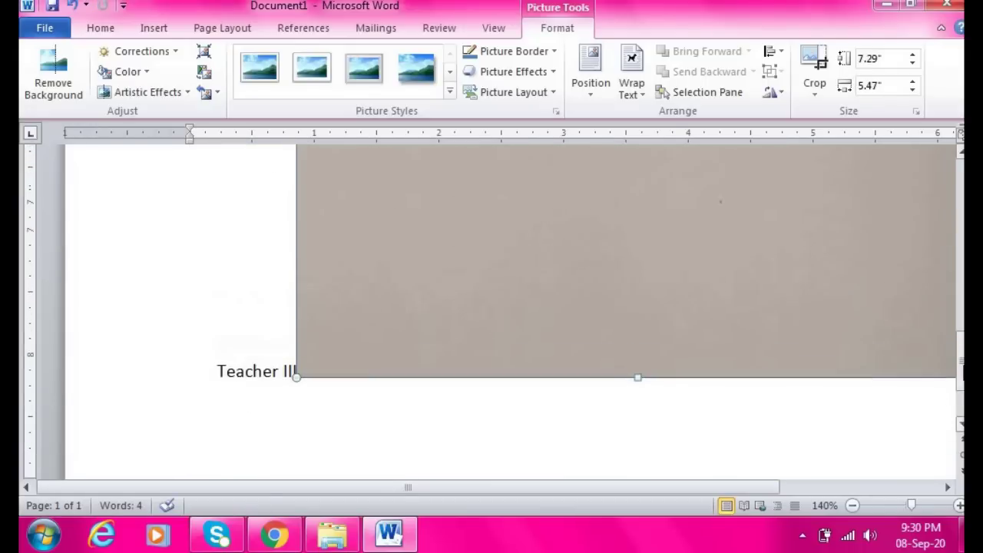
double_click(882, 59)
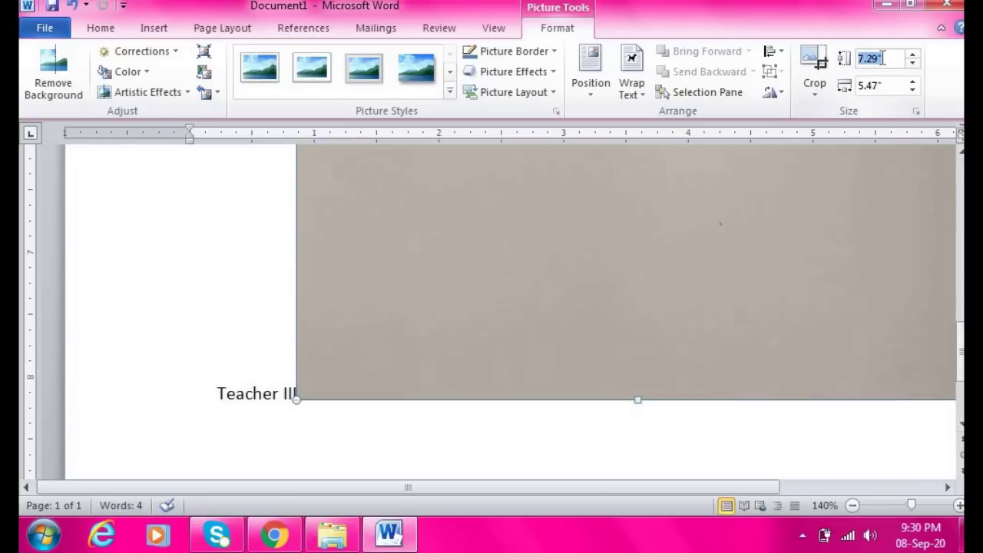
text(2)
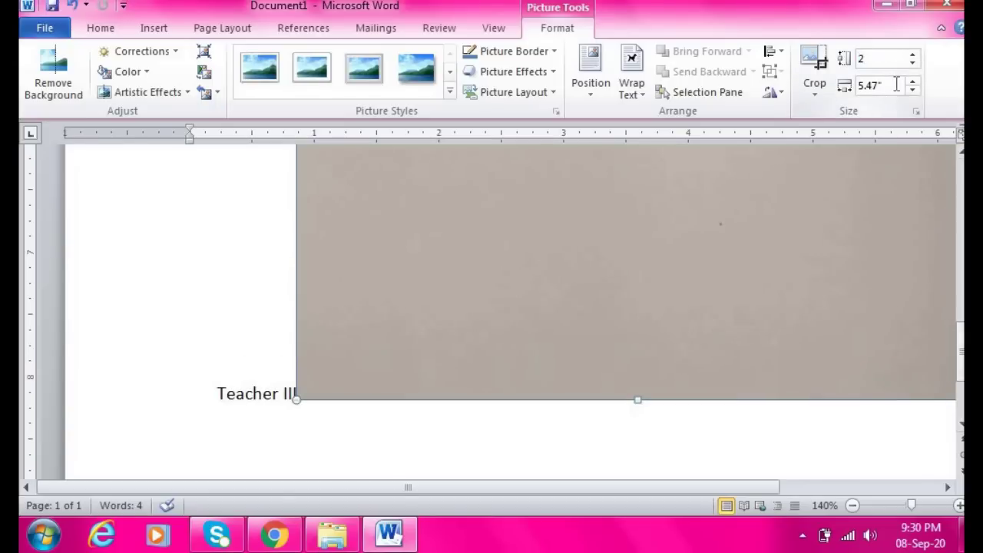
double_click(897, 85)
text(2)
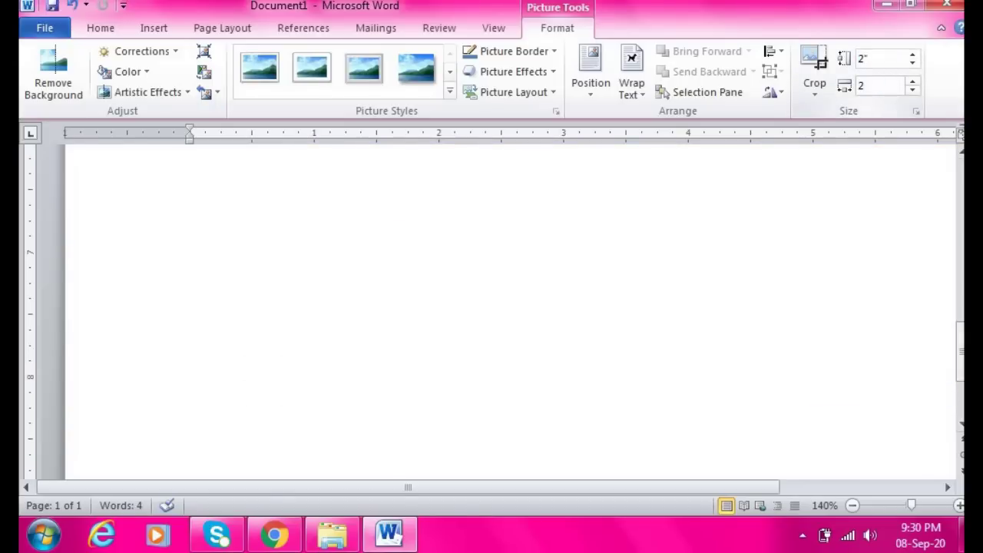
key(Return)
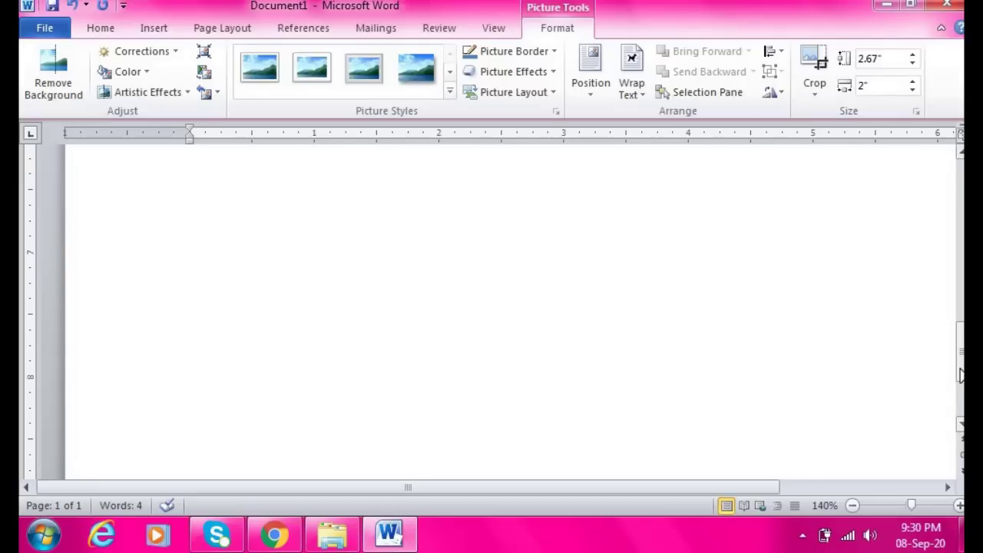
drag(960, 374, 960, 176)
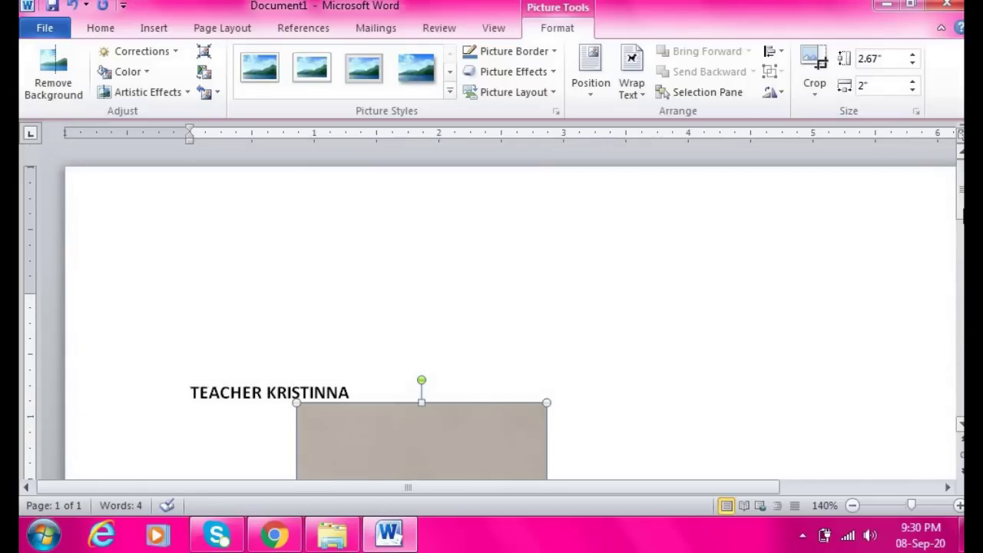
scroll(491, 307, down, 6)
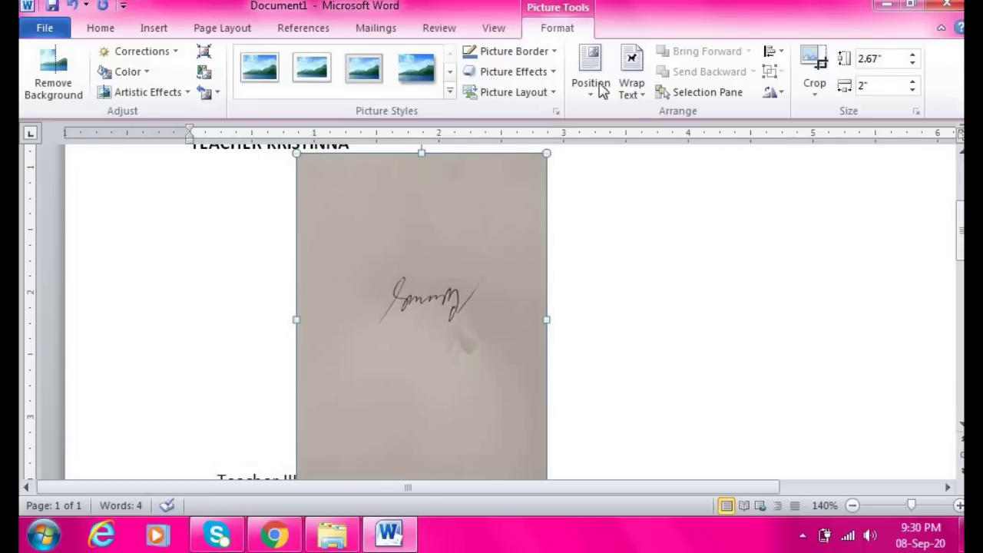
Step: Set the signature photo Behind Text, shrink it to 2.1" by 1.57", and move it near the heading
click(632, 94)
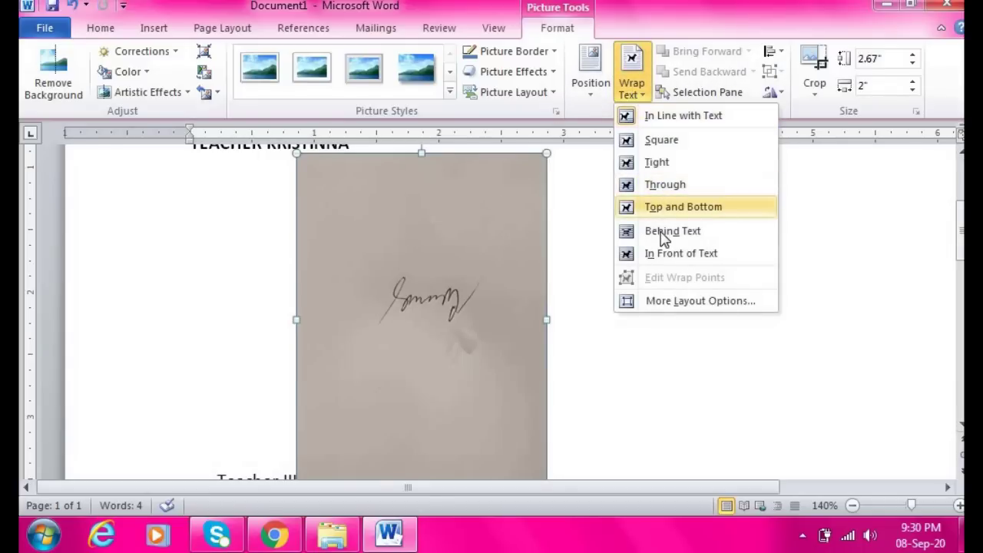
click(663, 233)
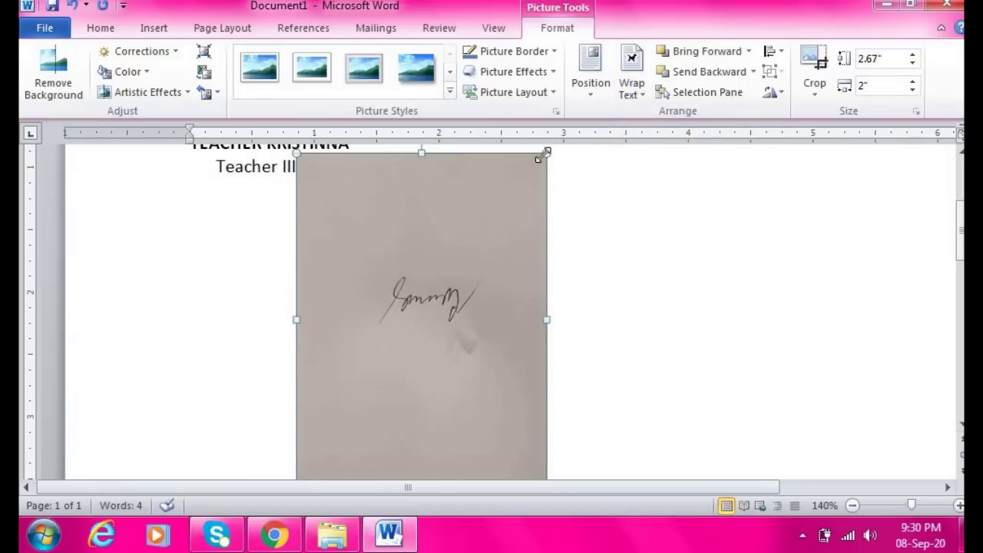
drag(523, 196, 494, 284)
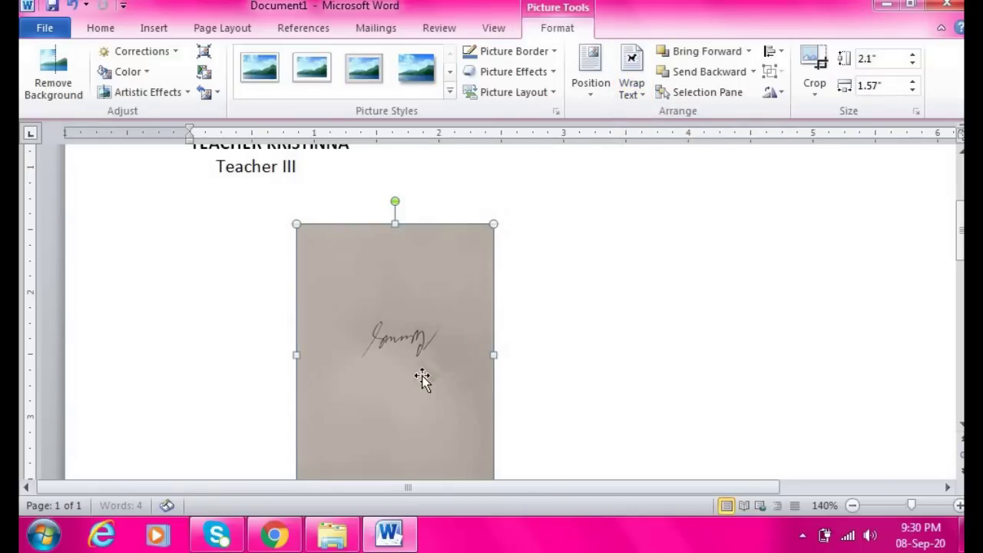
drag(399, 314, 377, 240)
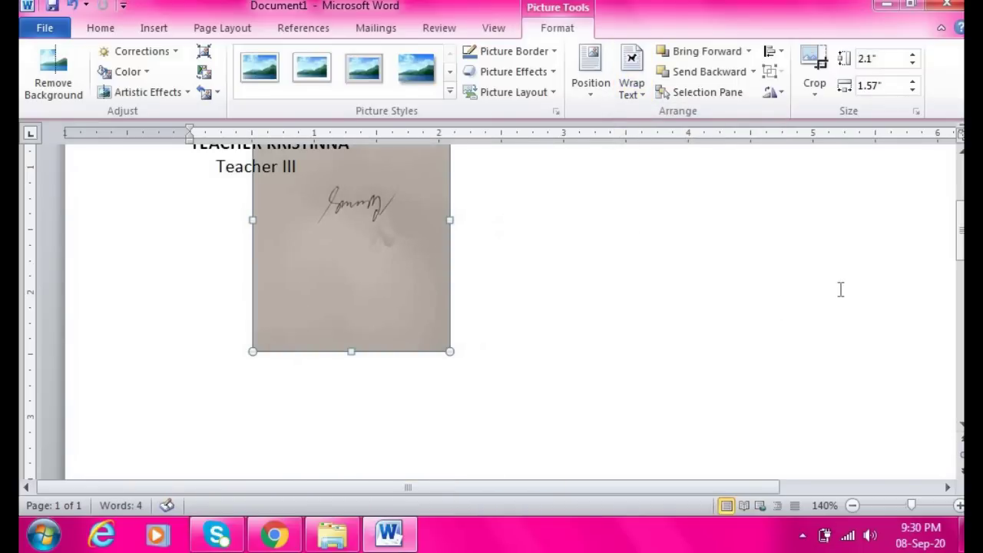
scroll(962, 245, up, 2)
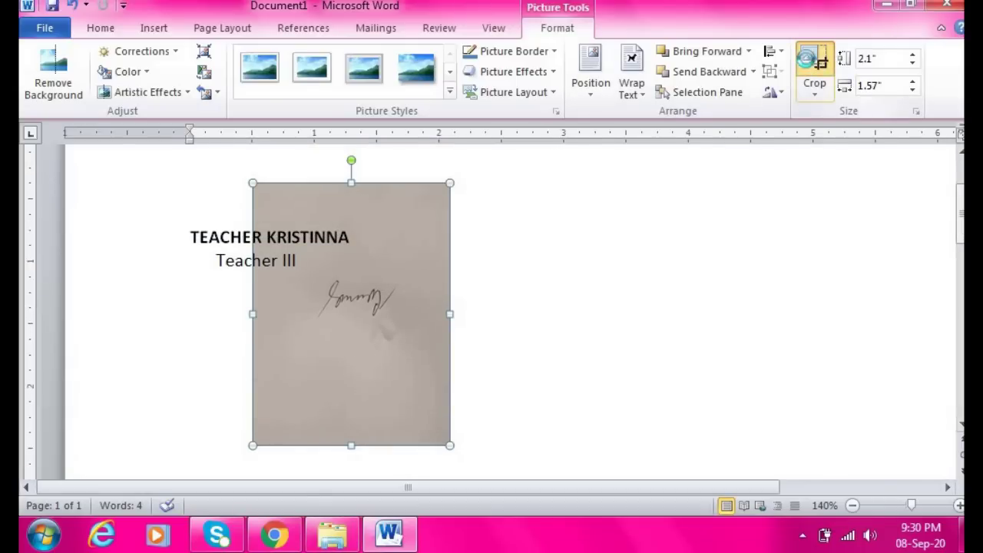
Step: Crop all four sides of the photo to a 0.34" by 0.75" strip around the signature
click(813, 62)
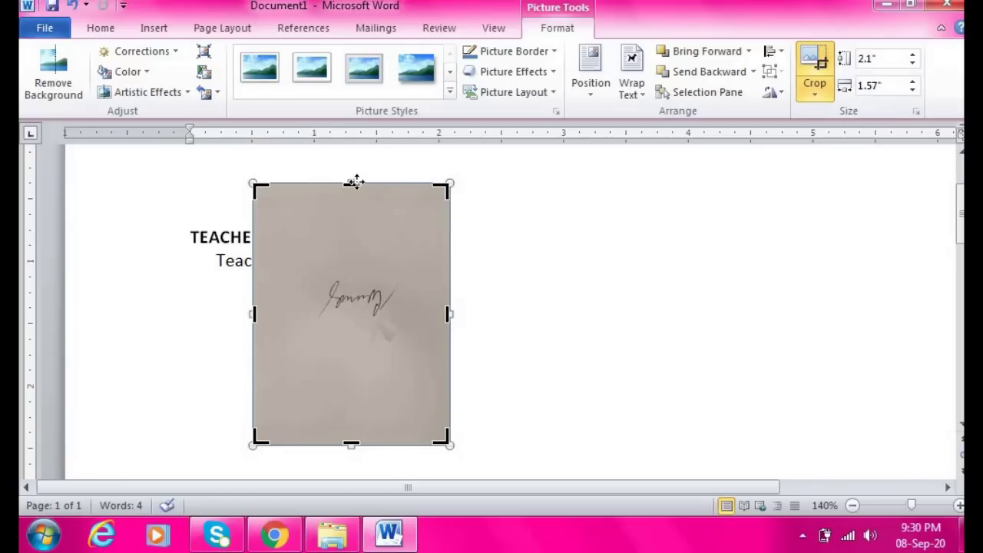
drag(352, 184, 368, 277)
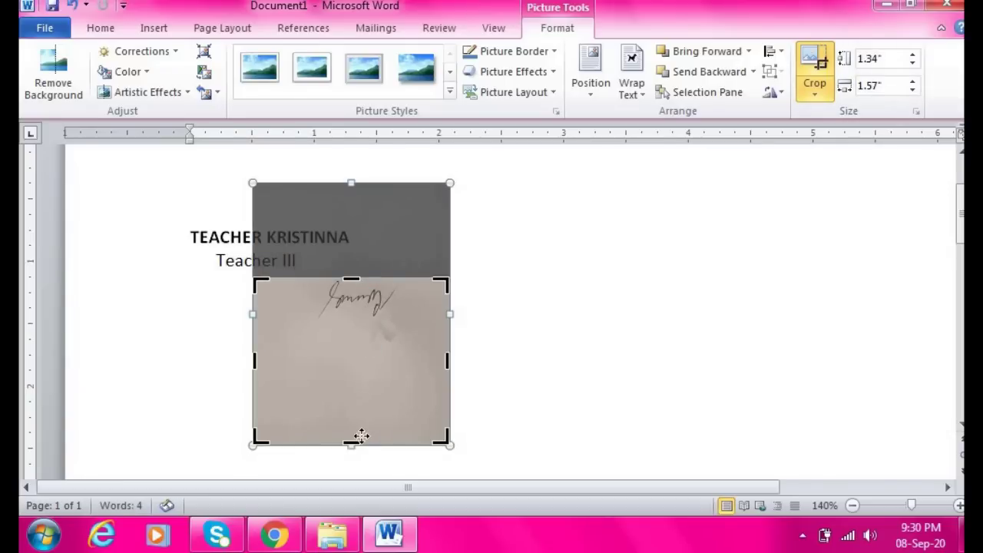
drag(351, 444, 362, 320)
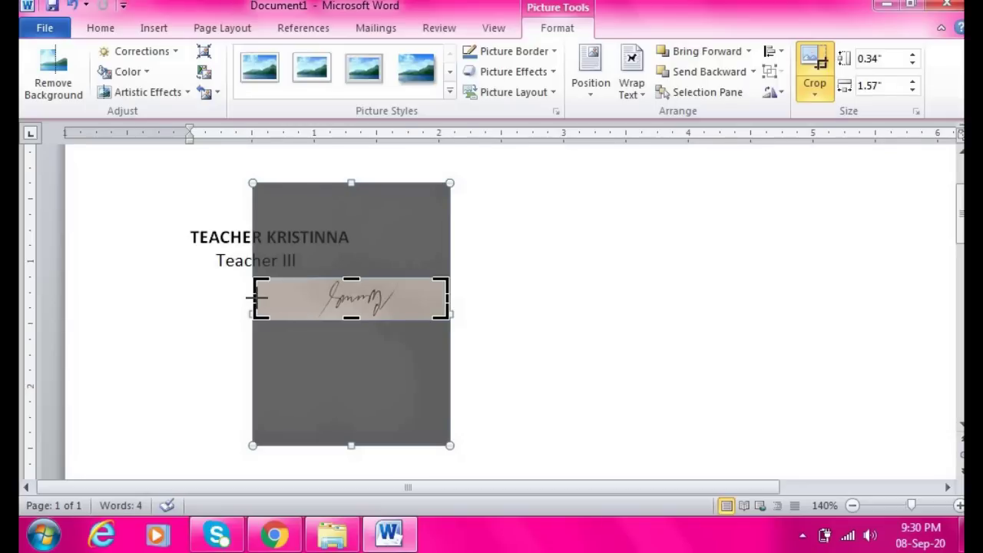
drag(257, 298, 313, 298)
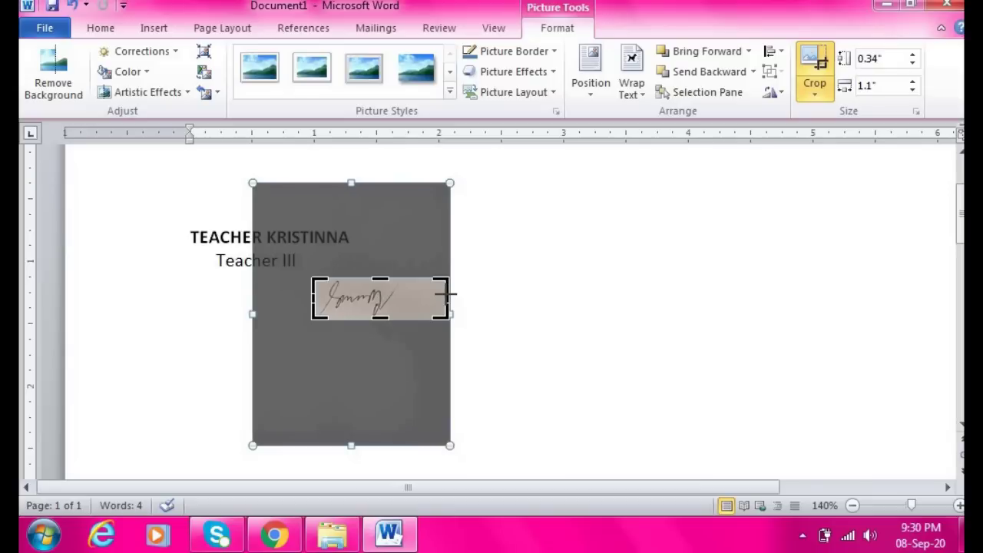
drag(446, 294, 401, 285)
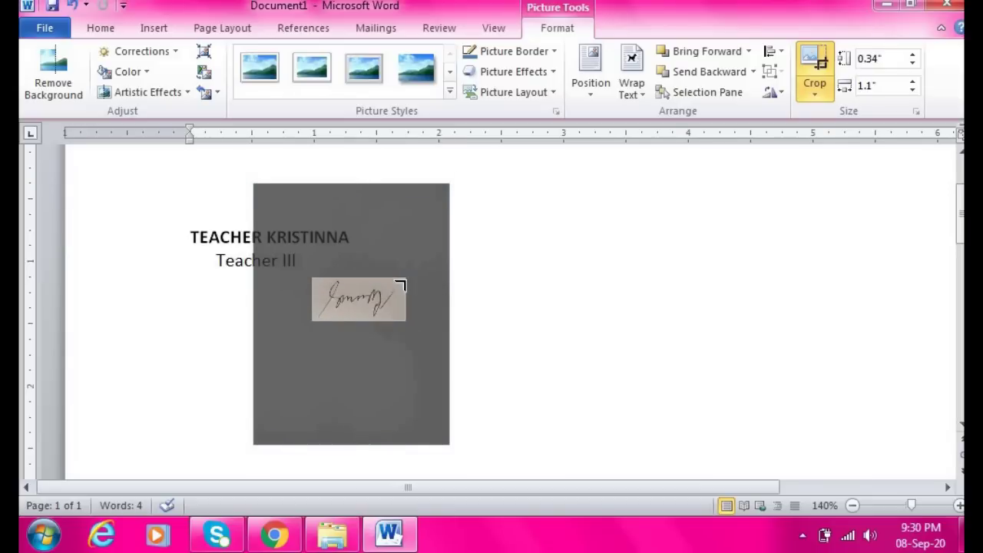
click(815, 60)
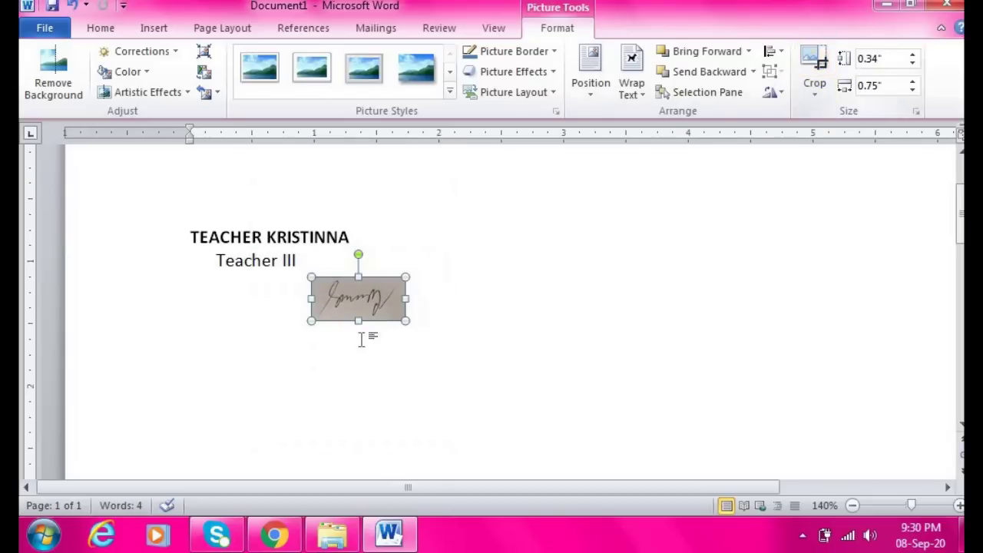
Step: Move the cropped signature up so it sits over the bold teacher's name, above 'Teacher III'
drag(380, 295, 288, 223)
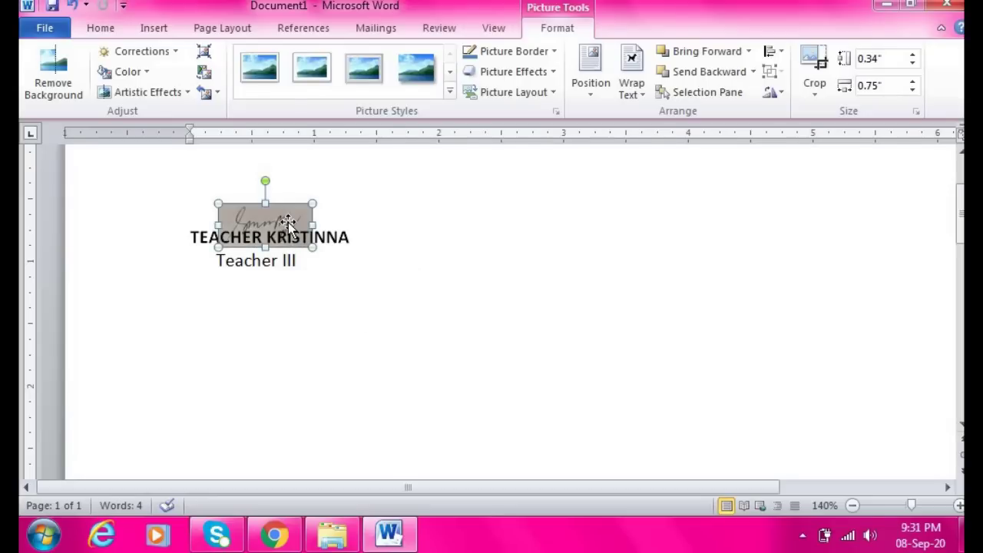
drag(288, 223, 291, 222)
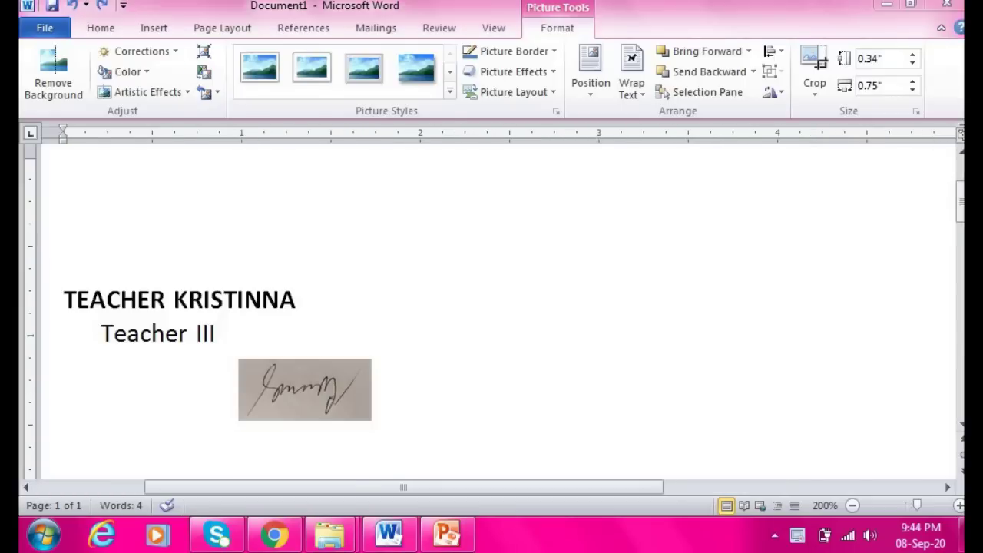
click(288, 365)
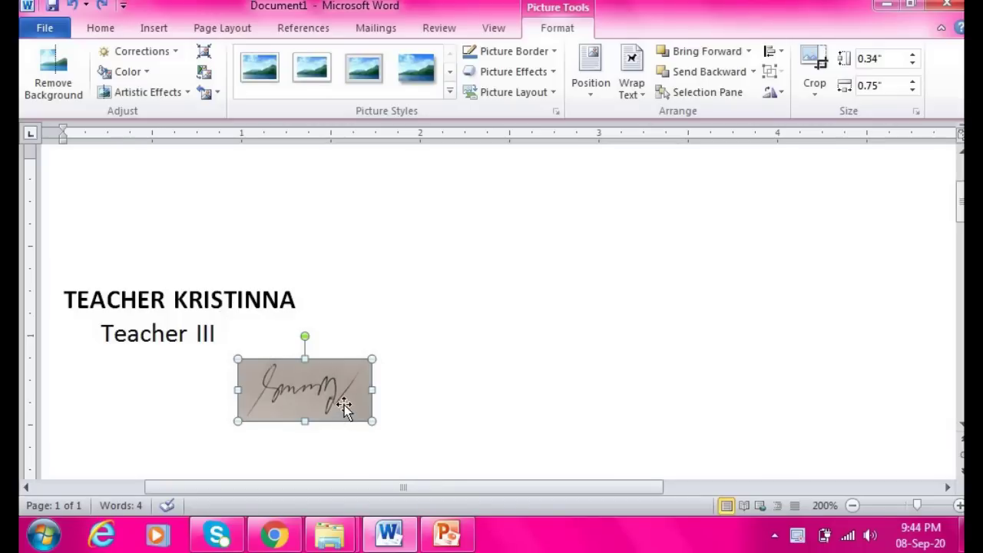
drag(344, 405, 204, 274)
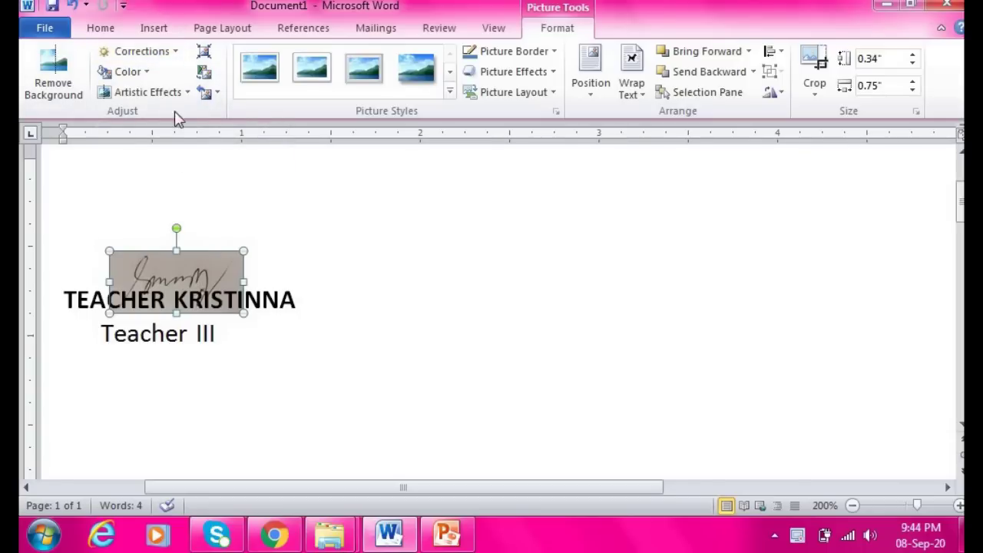
click(169, 56)
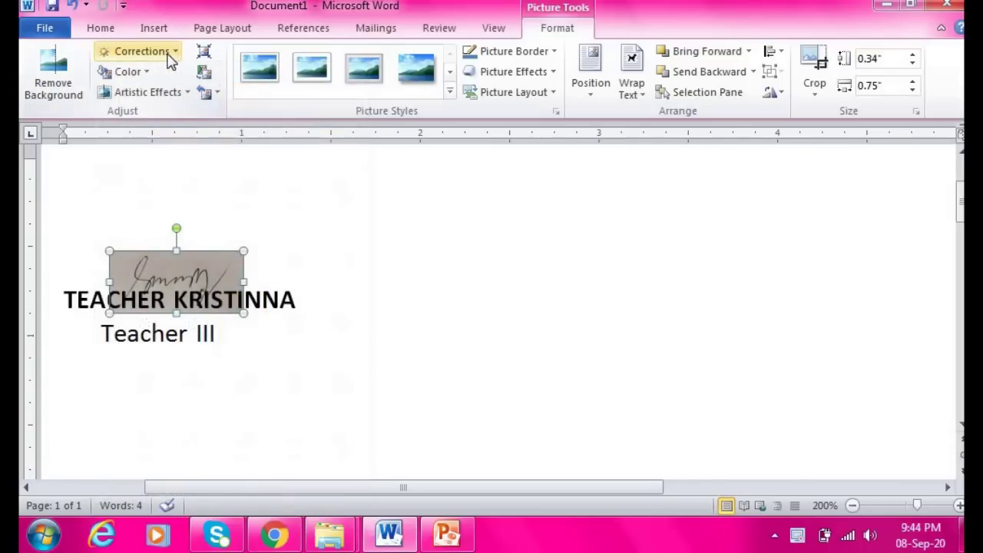
click(170, 55)
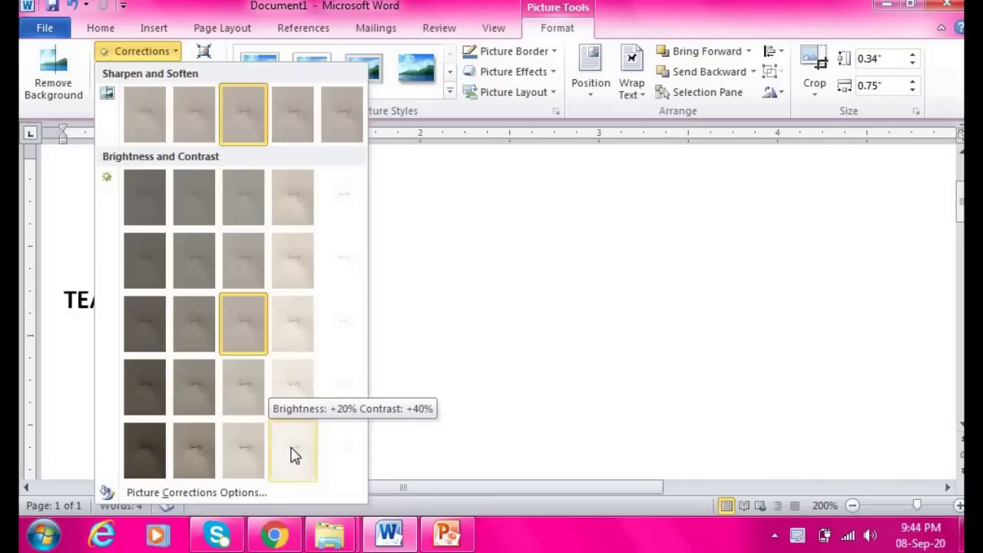
click(463, 379)
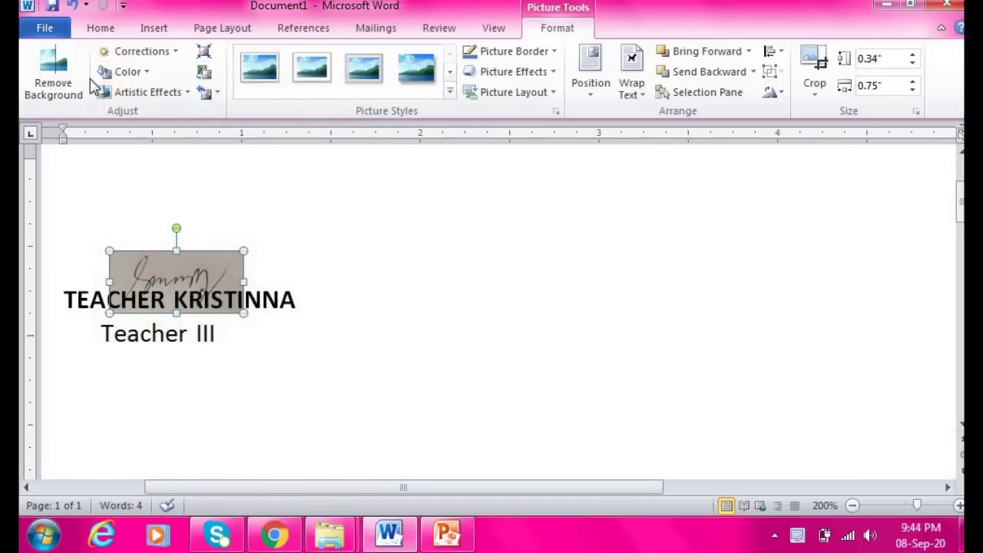
Step: Start background removal on the signature and stretch the keep area around the whole handwriting
click(60, 74)
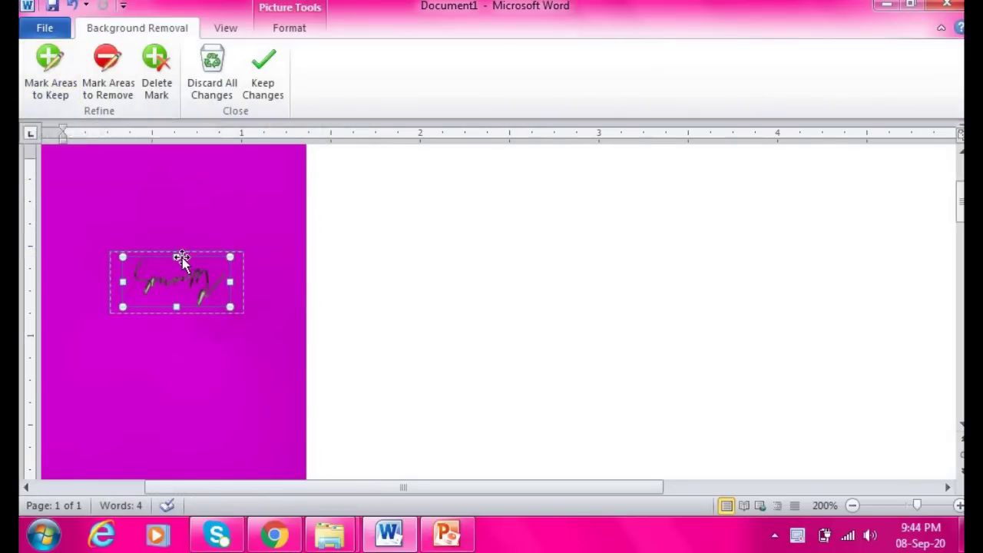
drag(176, 256, 176, 250)
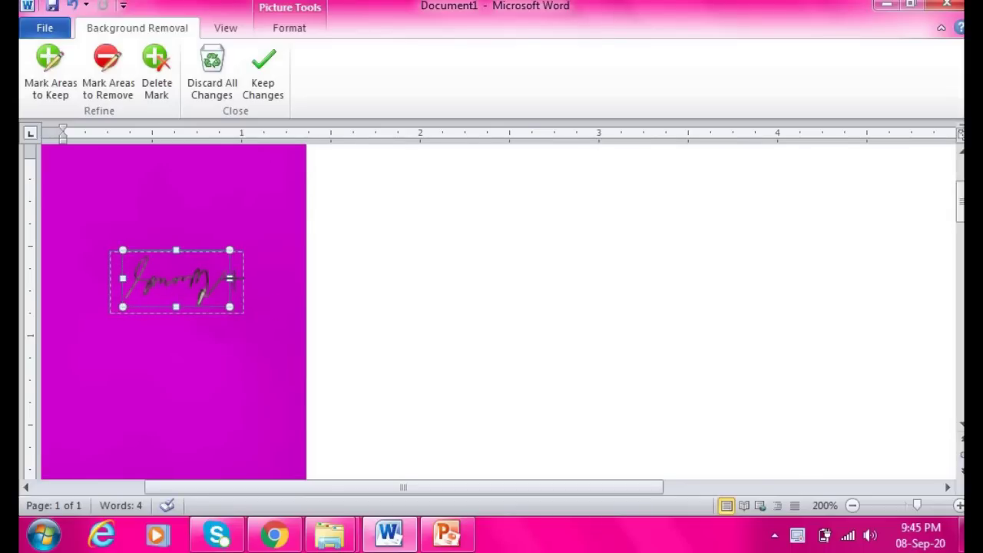
drag(229, 278, 234, 278)
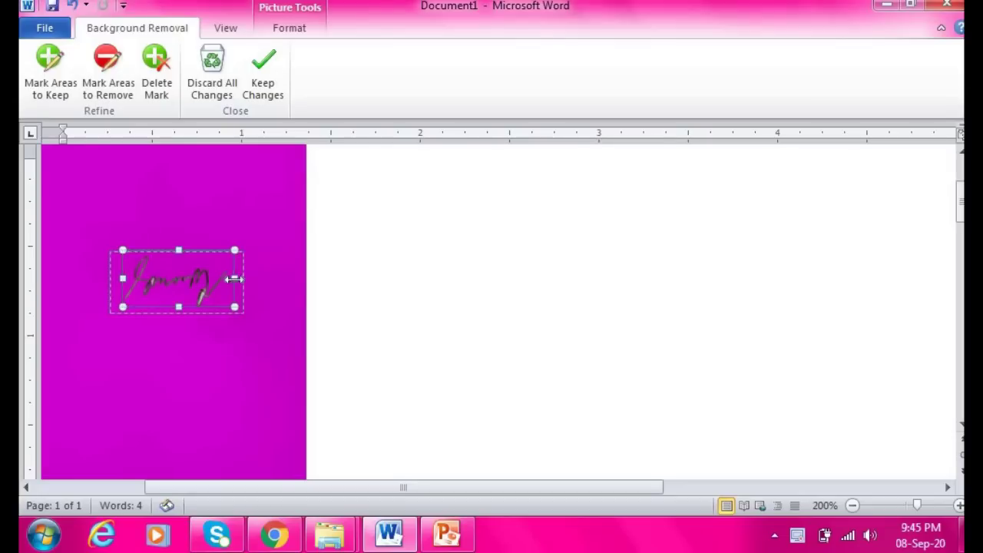
drag(179, 307, 177, 311)
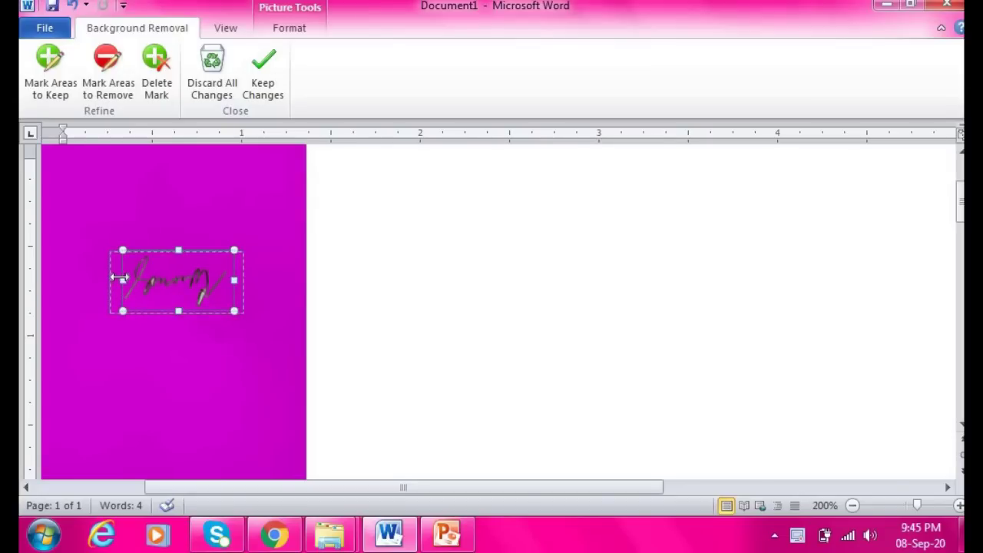
drag(119, 279, 116, 280)
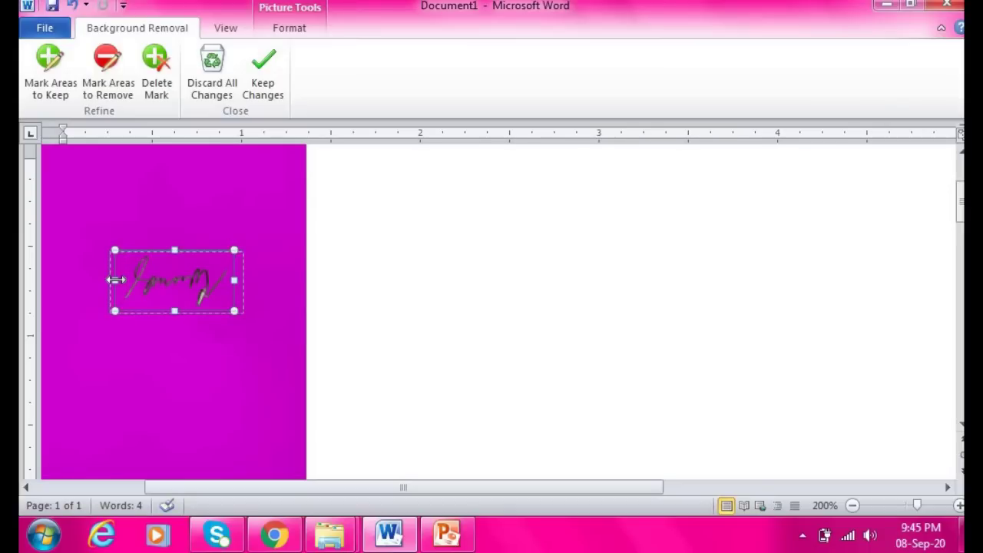
Step: Keep the background removal changes and deselect the picture to see the bare signature
click(266, 91)
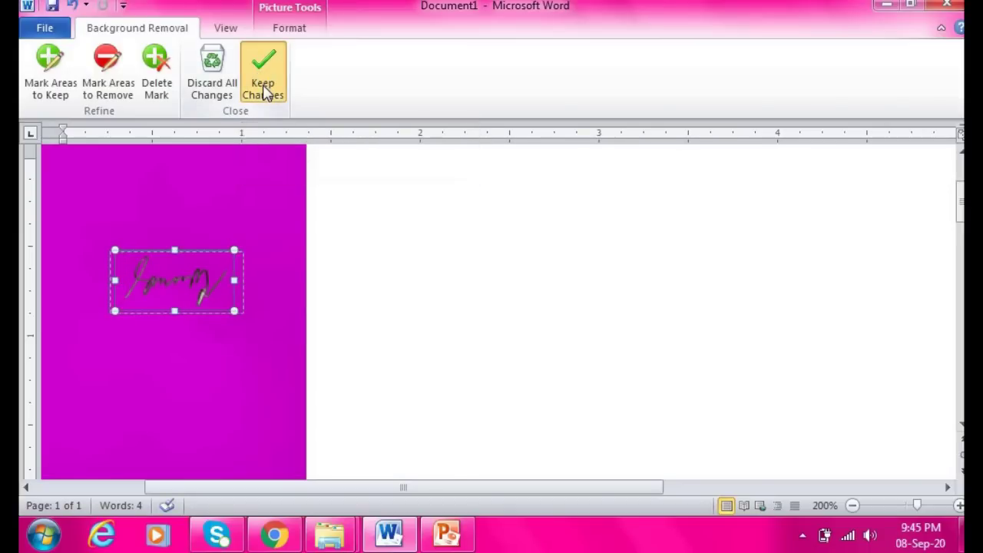
click(348, 256)
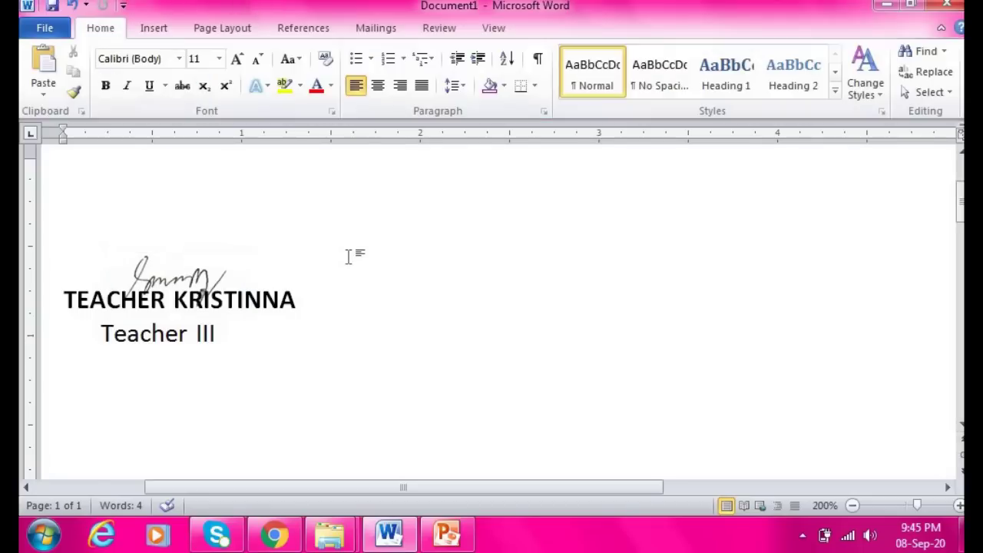